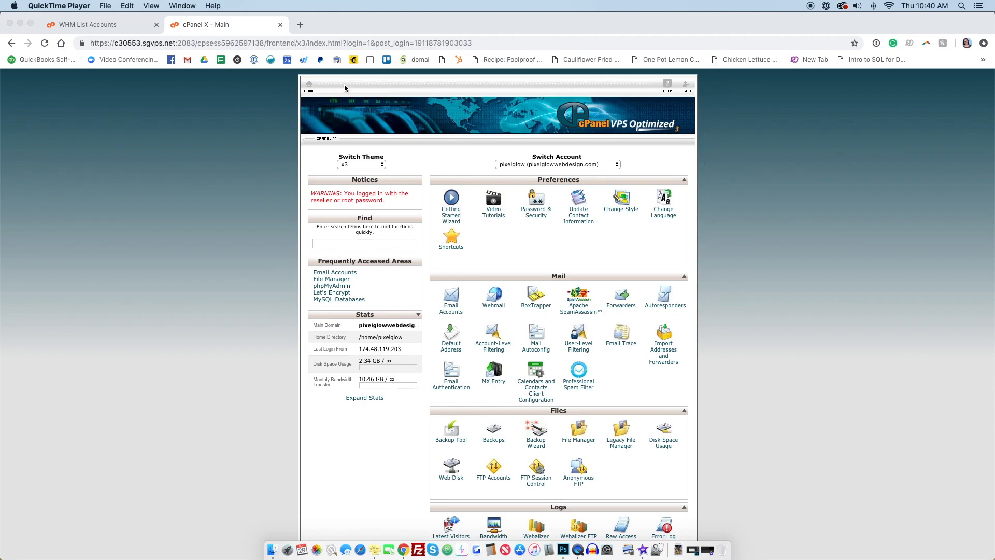
Step: Open the Subdomains tool from the cPanel home page's Domains section
scroll(679, 233, "down", 1)
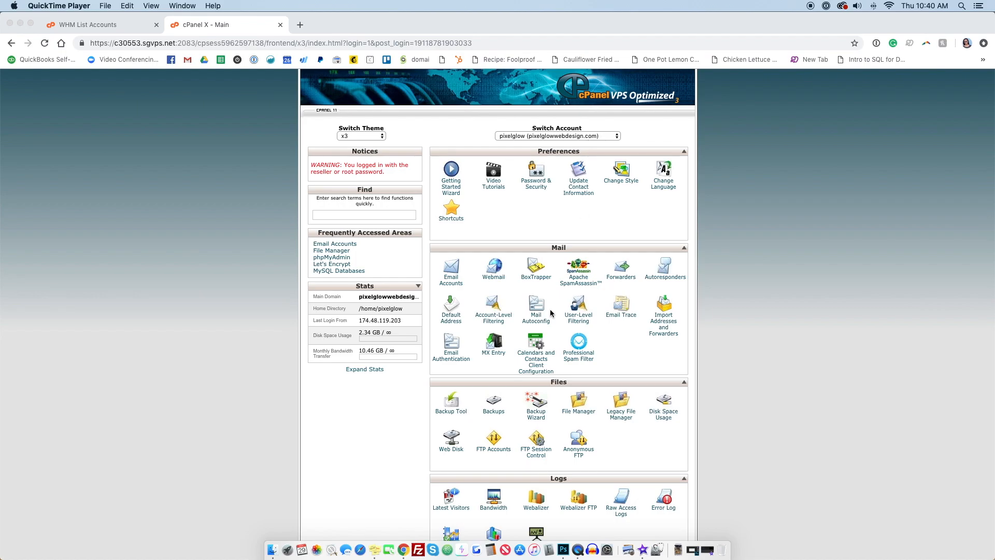
scroll(551, 314, "down", 5)
scroll(552, 314, "down", 9)
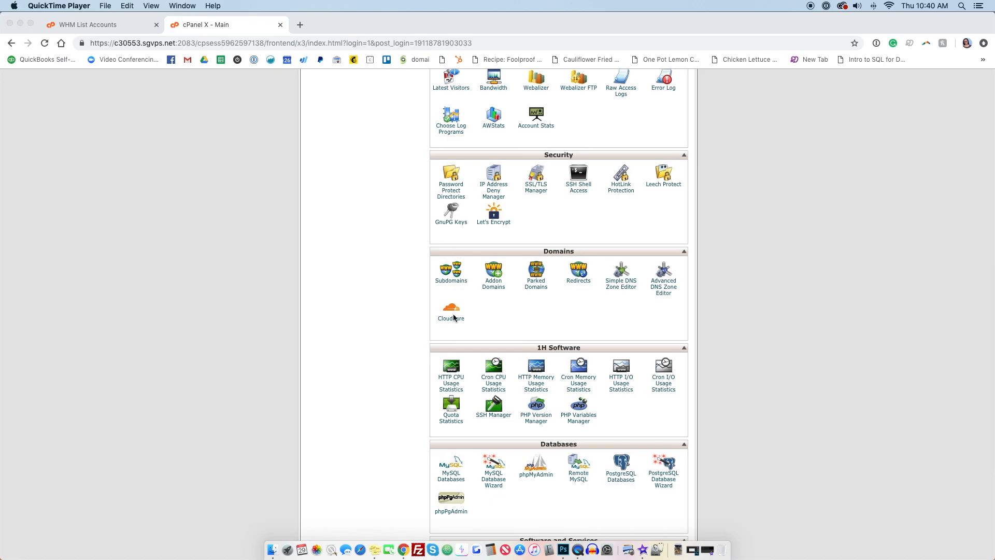
left_click(450, 284)
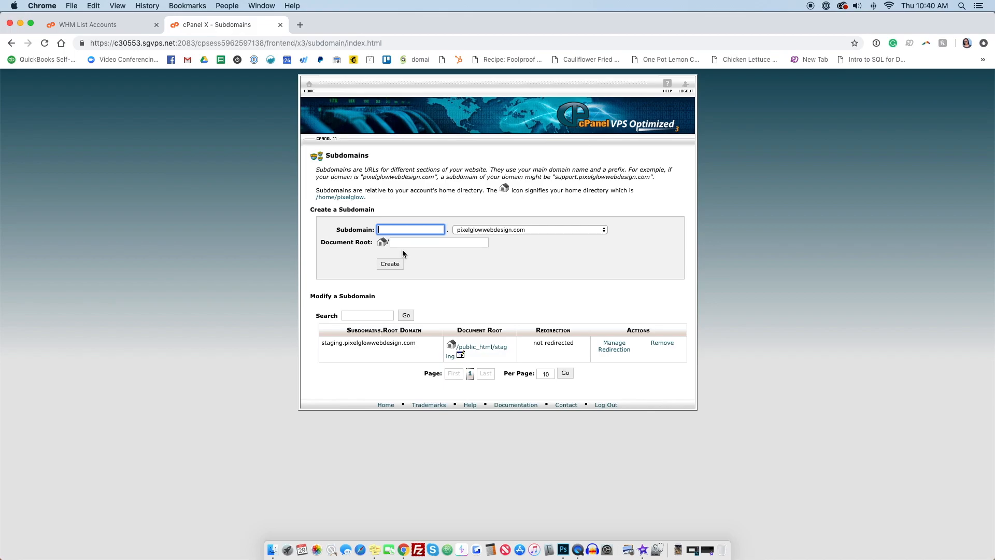
Step: Enter staging as the new subdomain name
type("stag")
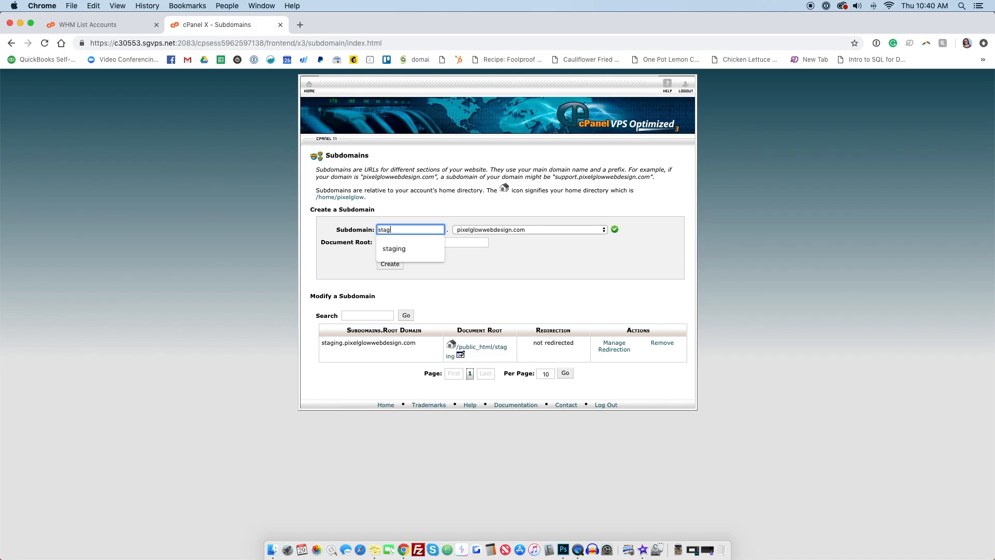
type("ing")
left_click(500, 258)
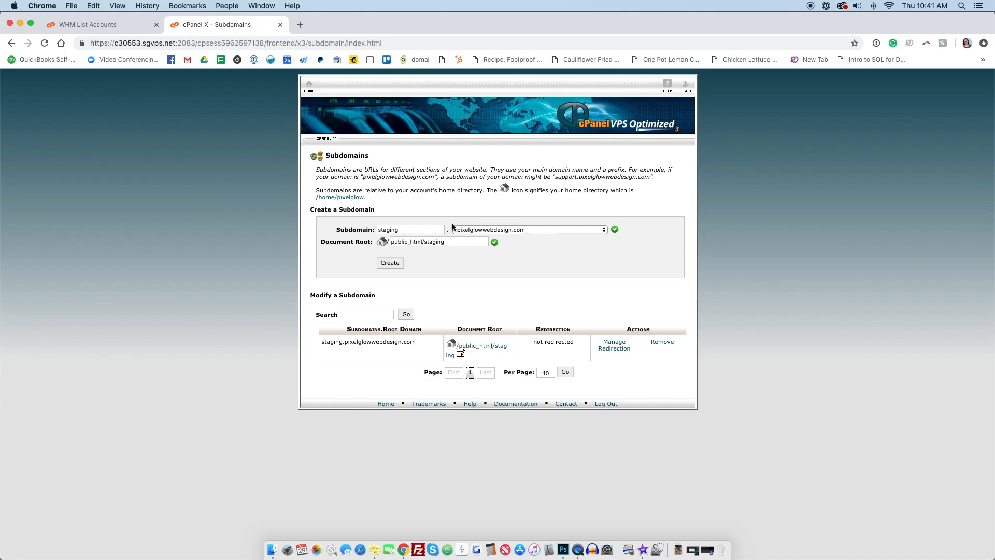
Step: Create the subdomain example on pixelglowwebdesign.com with document root public_html/example
left_click(343, 230)
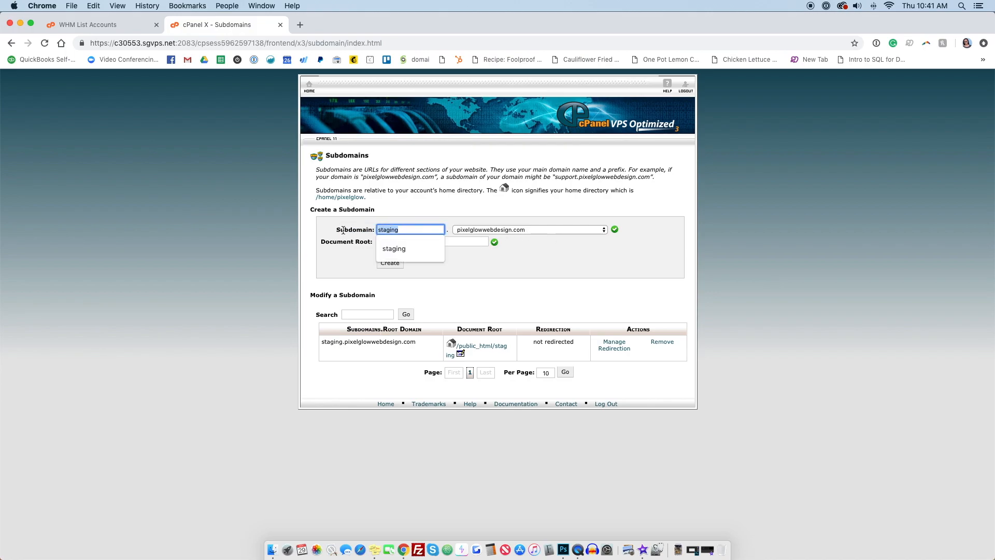
type("example")
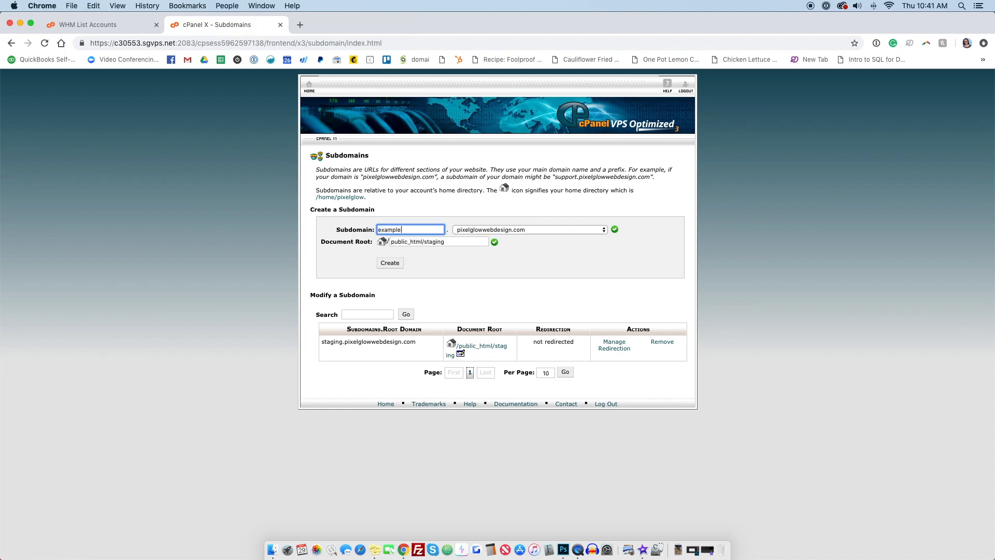
double_click(442, 245)
left_click(461, 259)
left_click(499, 228)
left_click(530, 211)
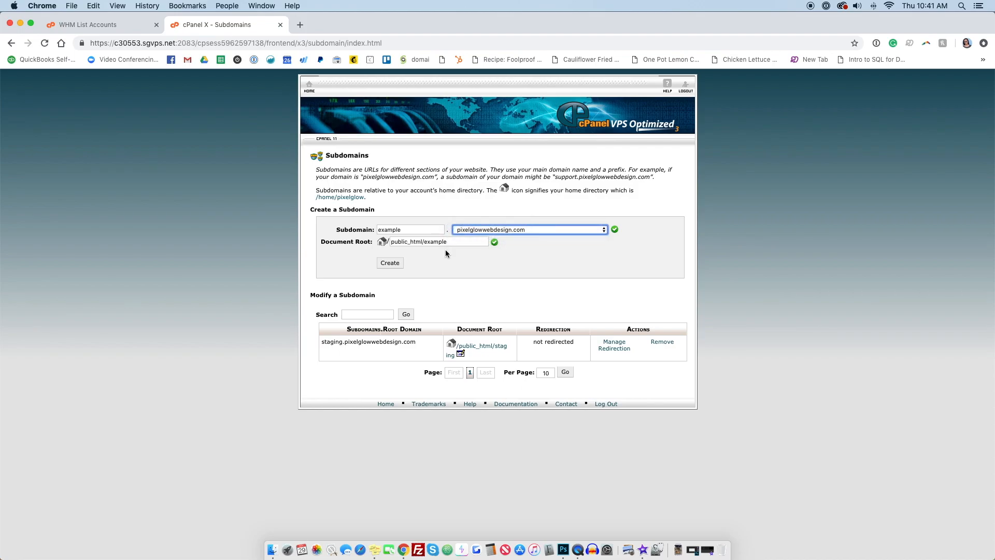
left_click(389, 263)
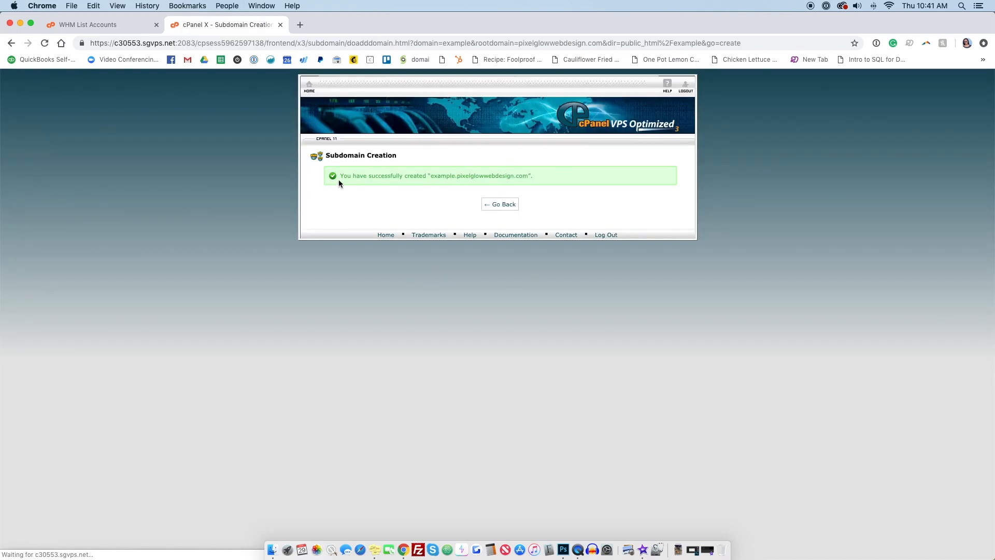
Step: Return to the cPanel home page and open MySQL Databases
left_click(500, 204)
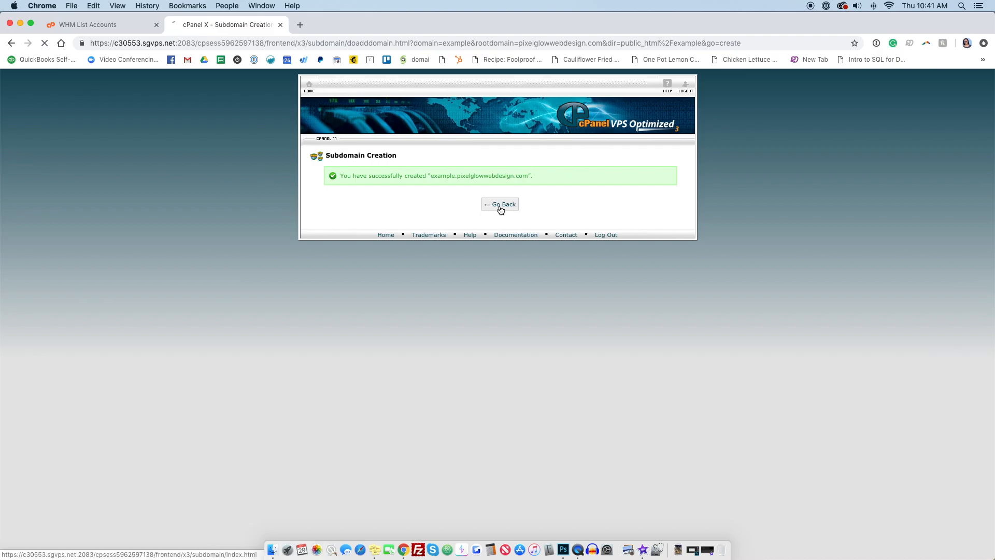
left_click(309, 86)
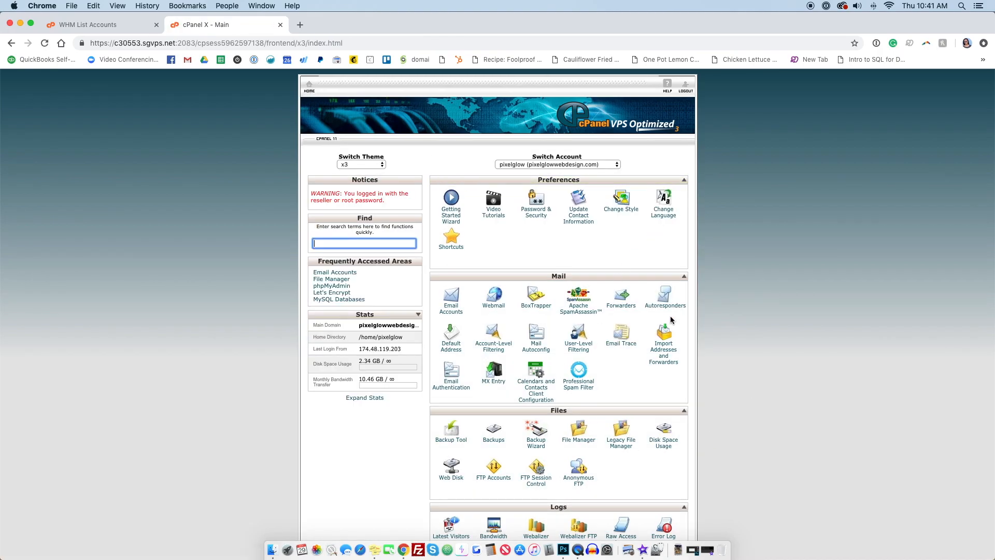
scroll(675, 316, "down", 2)
scroll(675, 316, "down", 10)
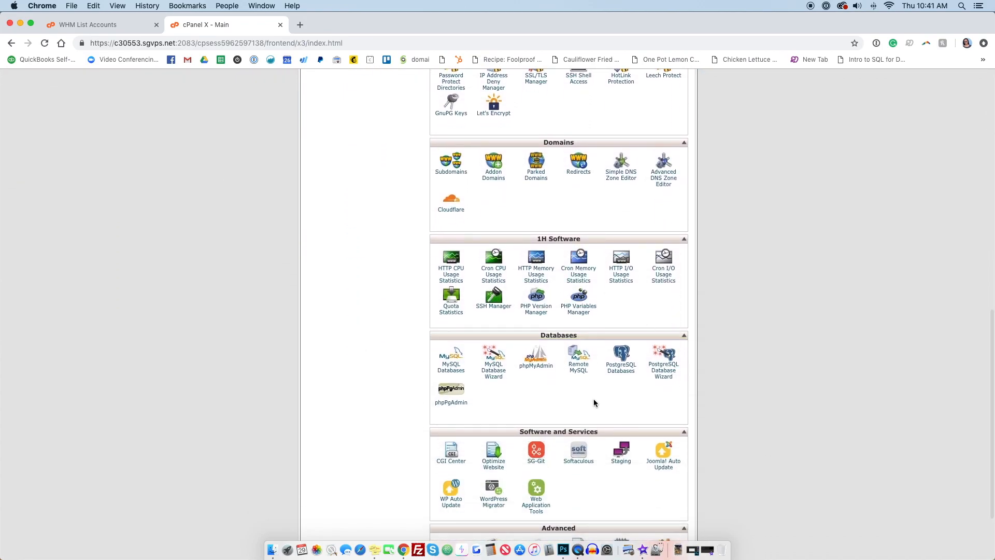
scroll(606, 367, "down", 1)
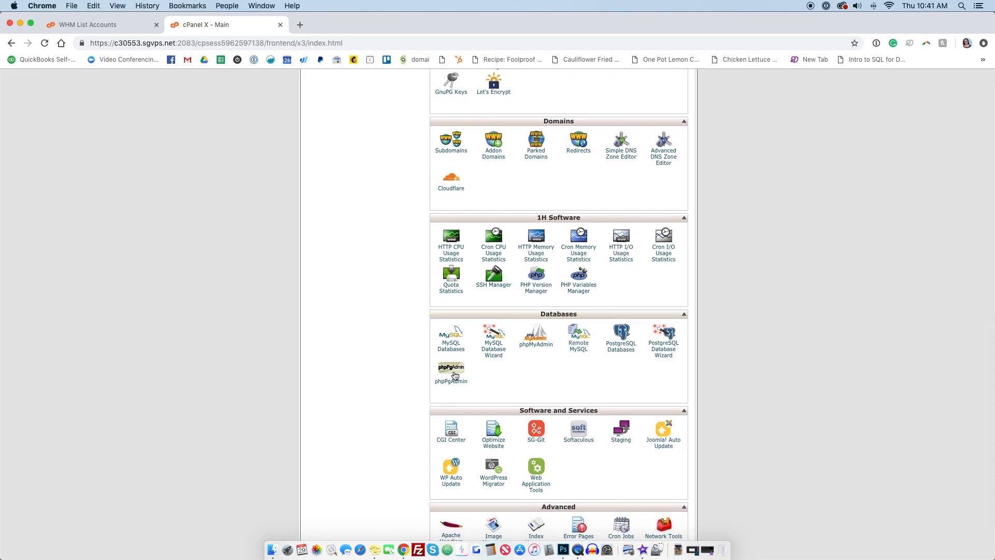
scroll(446, 350, "up", 1)
scroll(444, 351, "down", 1)
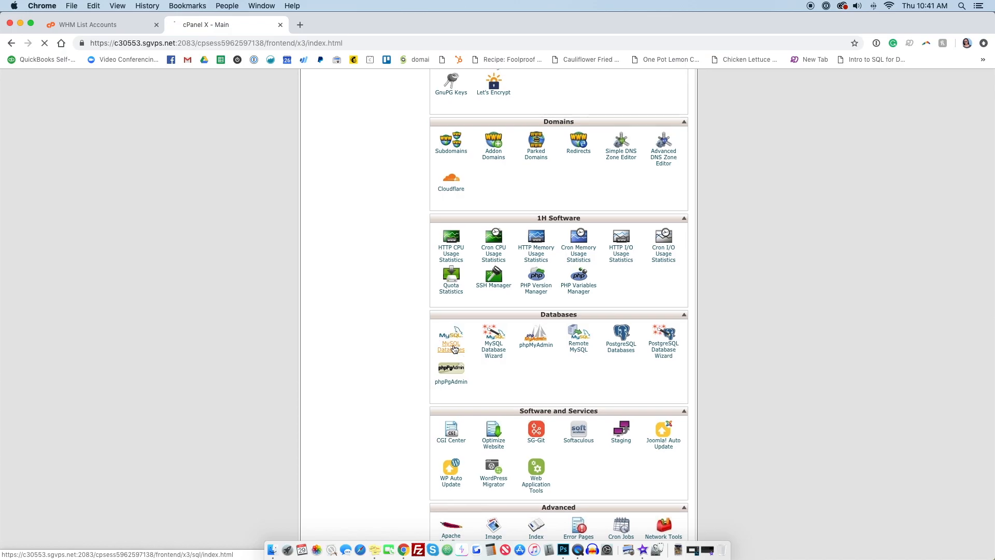
scroll(459, 346, "down", 1)
left_click(454, 347)
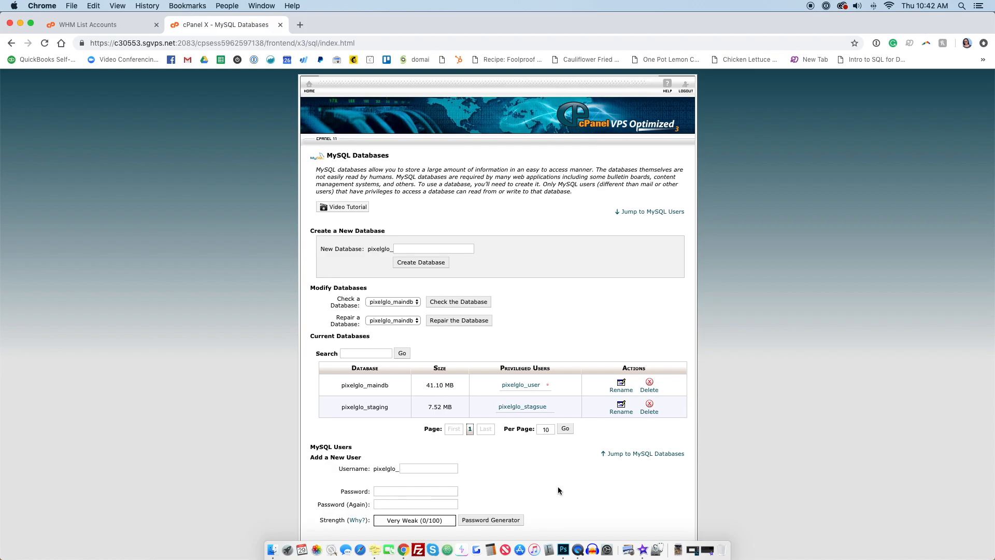
Step: Open a blank Stickies note and position it beside the browser window
left_click(375, 550)
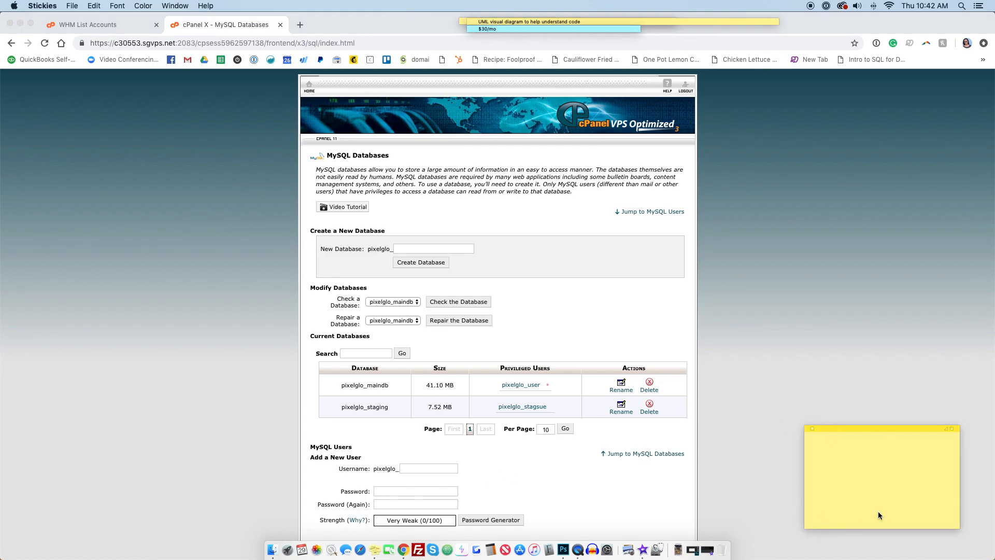
left_click_drag(831, 436, 741, 368)
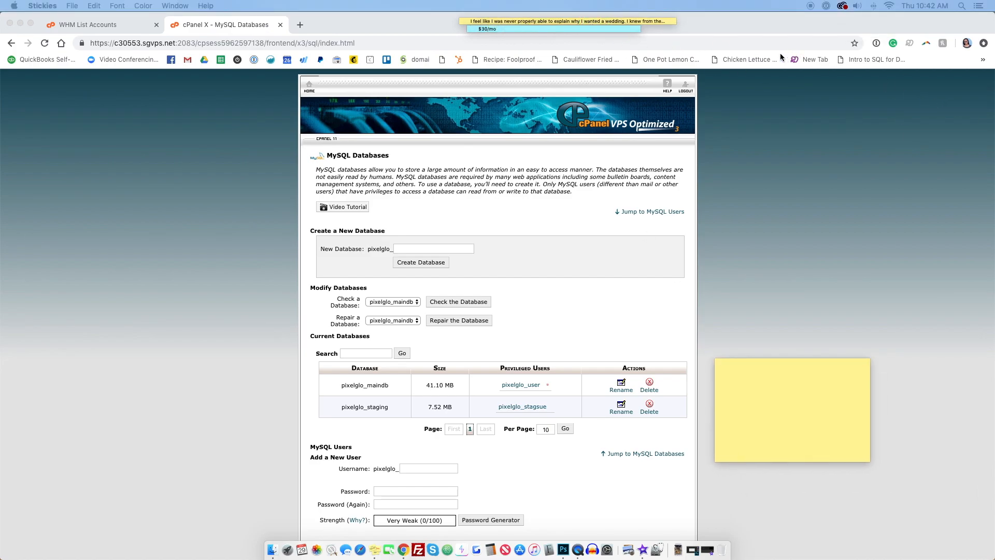
left_click_drag(534, 22, 992, 110)
left_click_drag(527, 29, 992, 199)
left_click(746, 410)
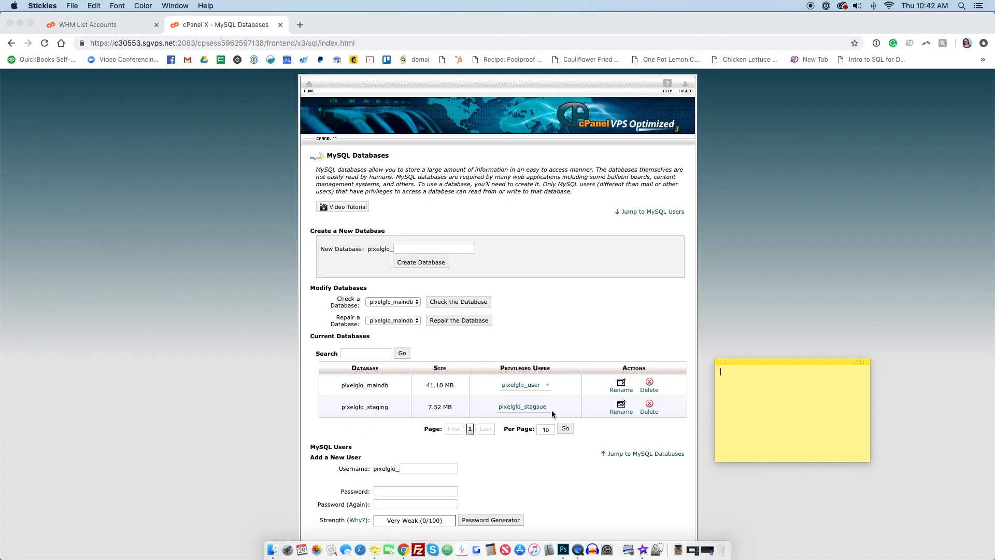
Step: Create a new database named example, noting its full name pixelglow_example in the sticky note
left_click(434, 250)
type("example")
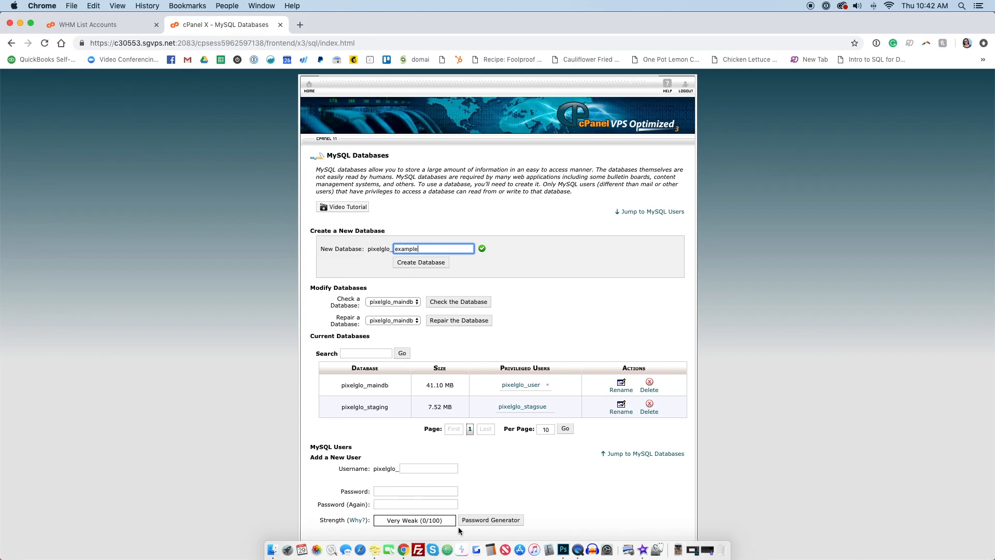
left_click(377, 550)
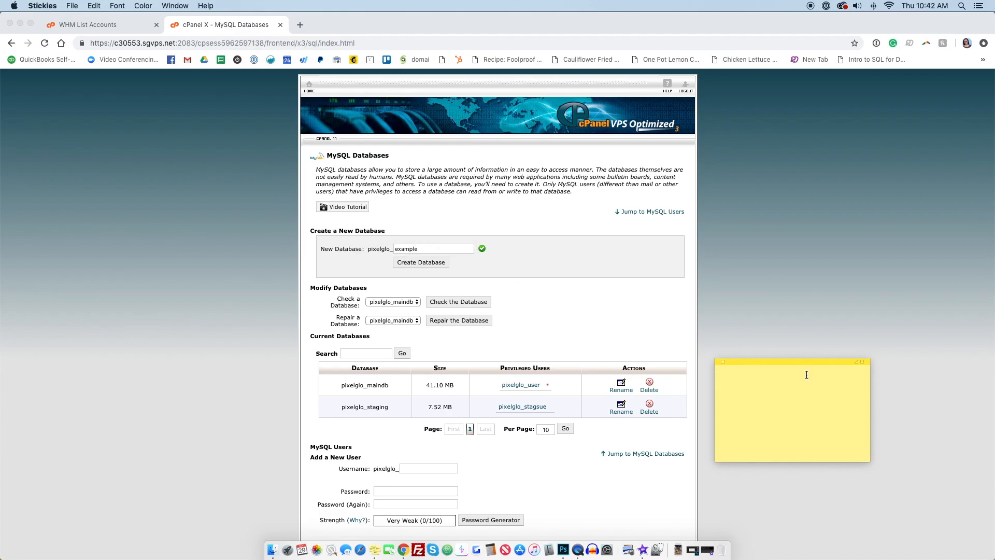
type("pixelglow_example")
left_click(414, 263)
left_click(414, 262)
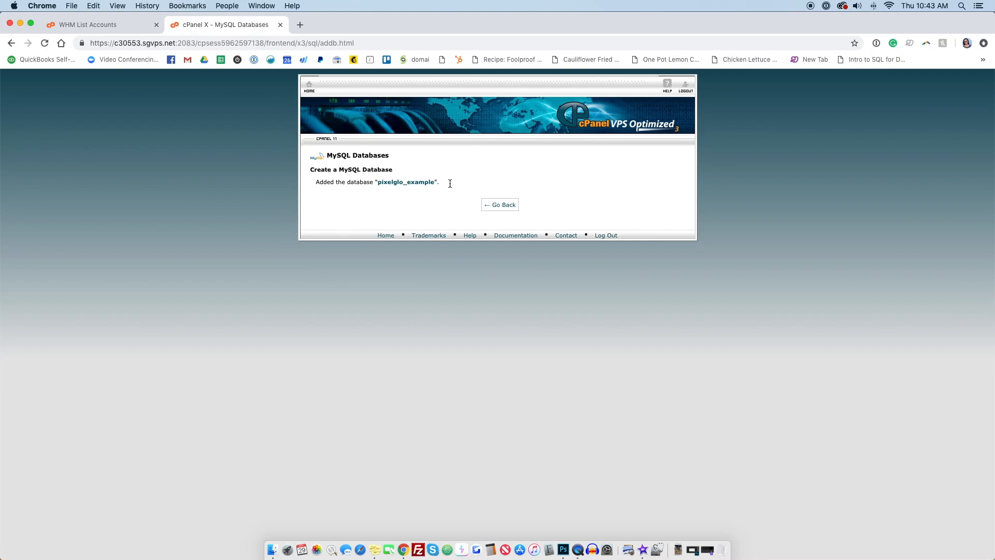
Step: Go back to MySQL Databases and enter exuser as the new MySQL username
left_click(499, 205)
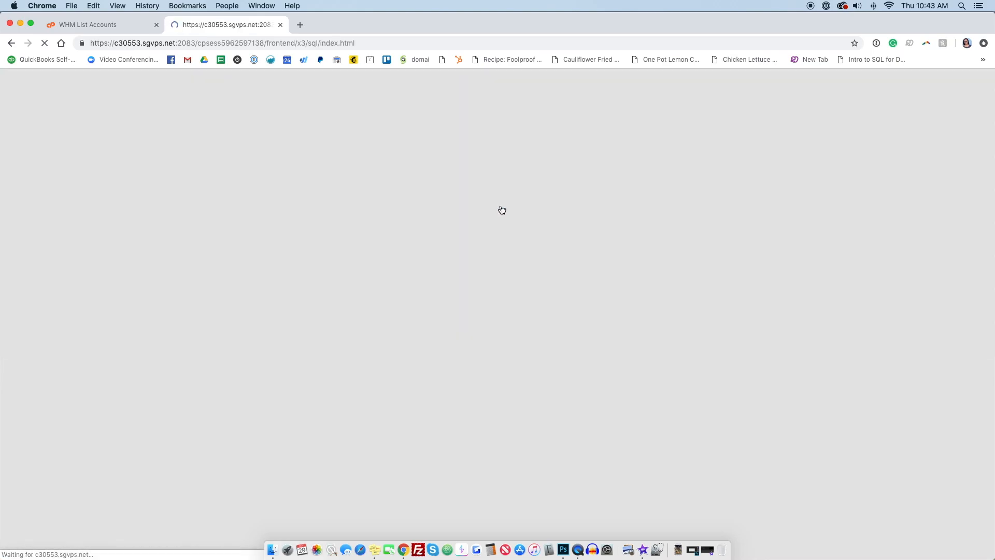
scroll(506, 325, "down", 3)
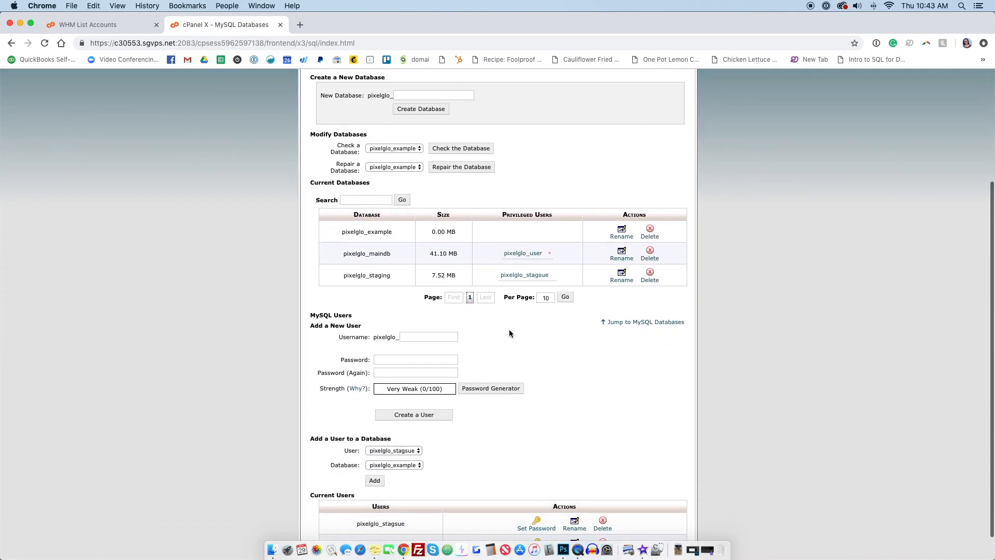
scroll(509, 330, "down", 1)
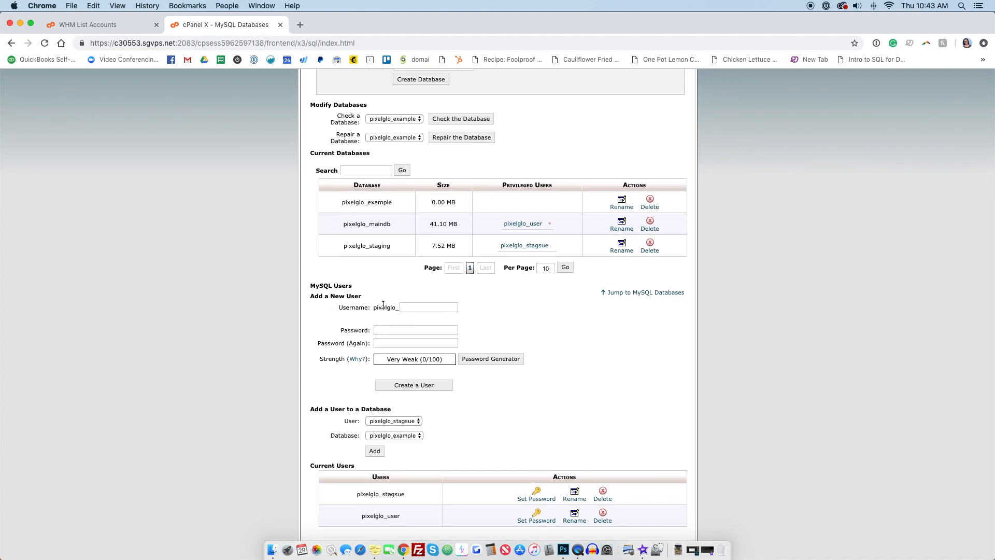
left_click(420, 308)
type("ex")
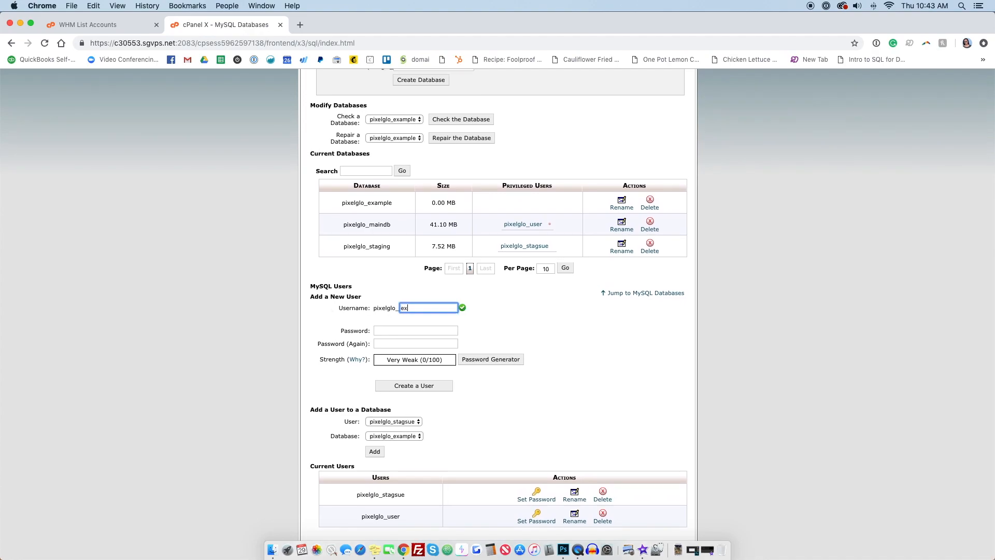
scroll(429, 506, "up", 1)
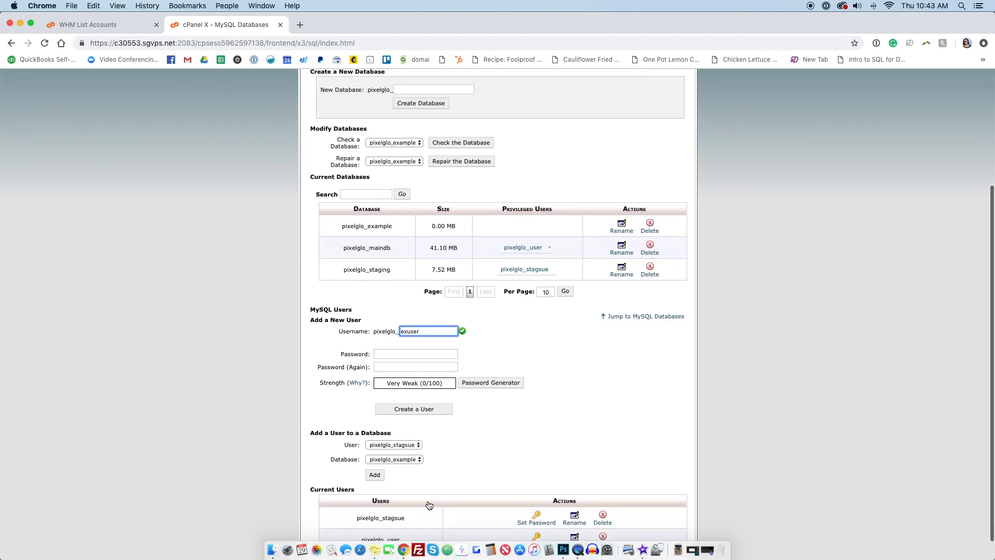
Step: Add the database username pixelglow_exuser as a new line in the sticky note
left_click(374, 550)
left_click_drag(788, 379, 707, 371)
key("cmd+c")
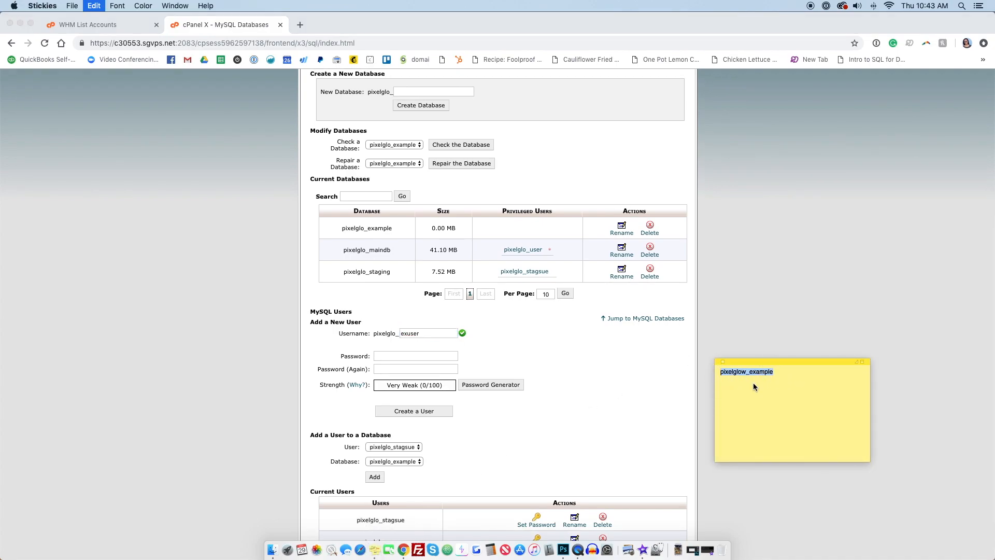
key("Return")
key("cmd+v")
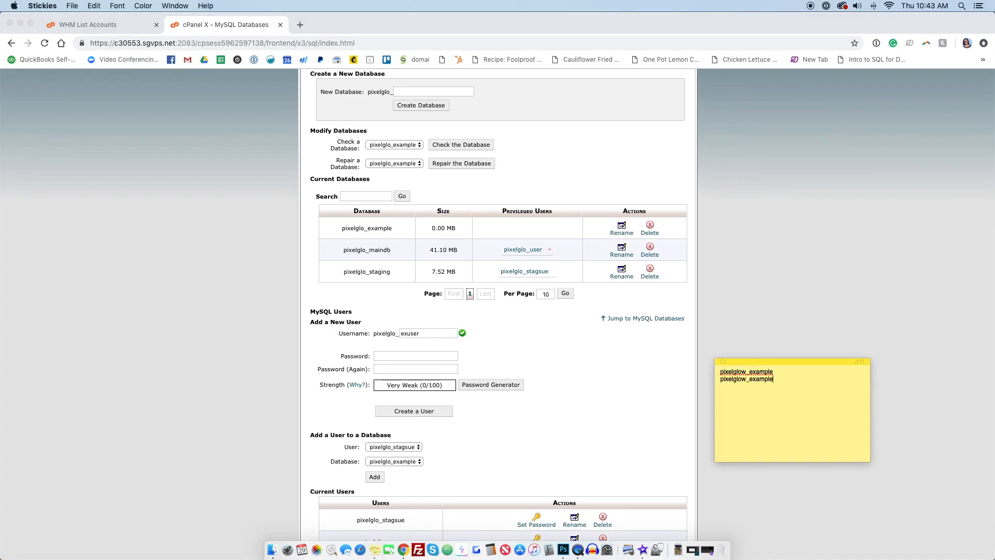
double_click(765, 380)
left_click(775, 380)
left_click(477, 400)
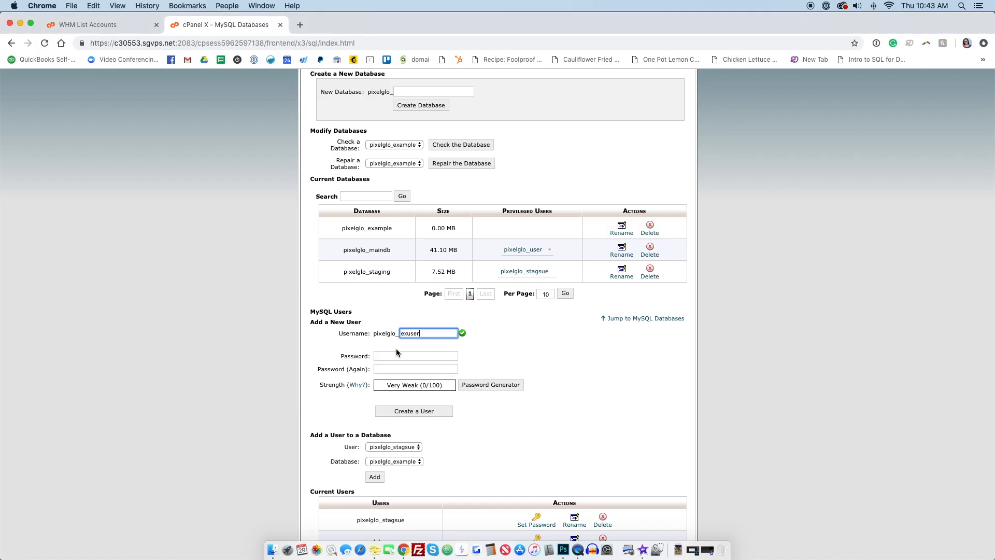
Step: Generate a strong password with the Password Generator and copy it
left_click(482, 385)
left_click(493, 284)
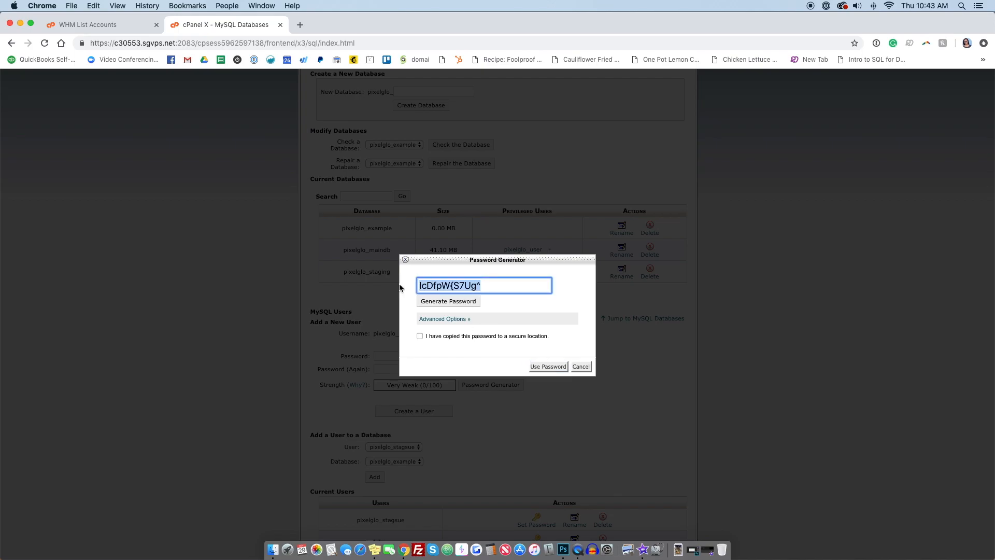
left_click(576, 366)
Step: Paste the generated password into both password fields and create the MySQL user
left_click(383, 355)
key("super+v")
left_click(392, 368)
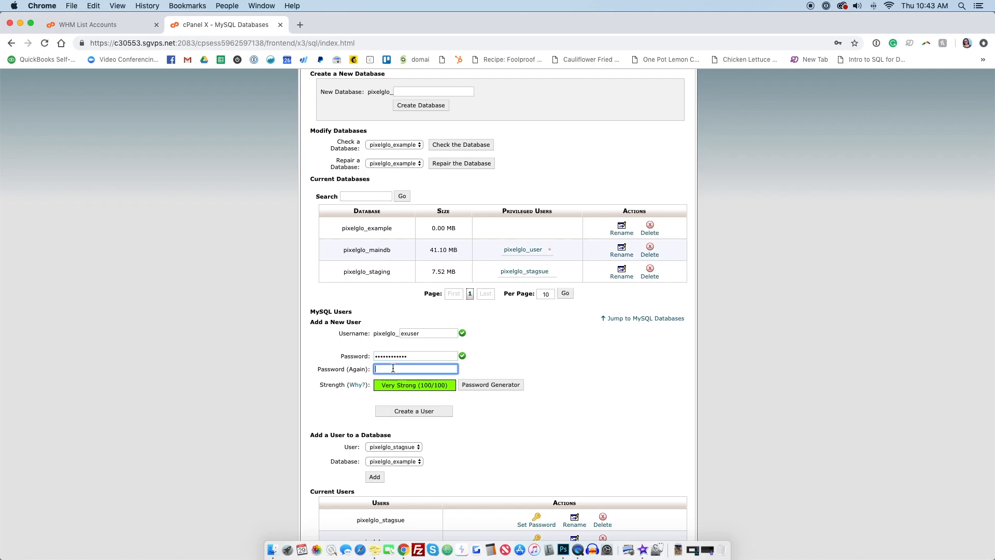
key("super+v")
left_click(419, 412)
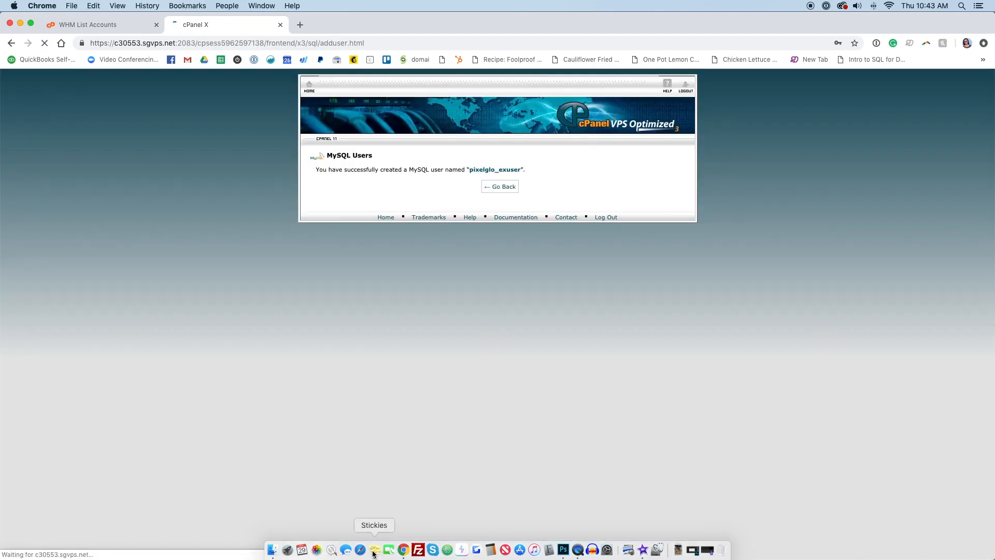
Step: Paste the user's password into the sticky note and dismiss the browser's save-password prompt
left_click(374, 550)
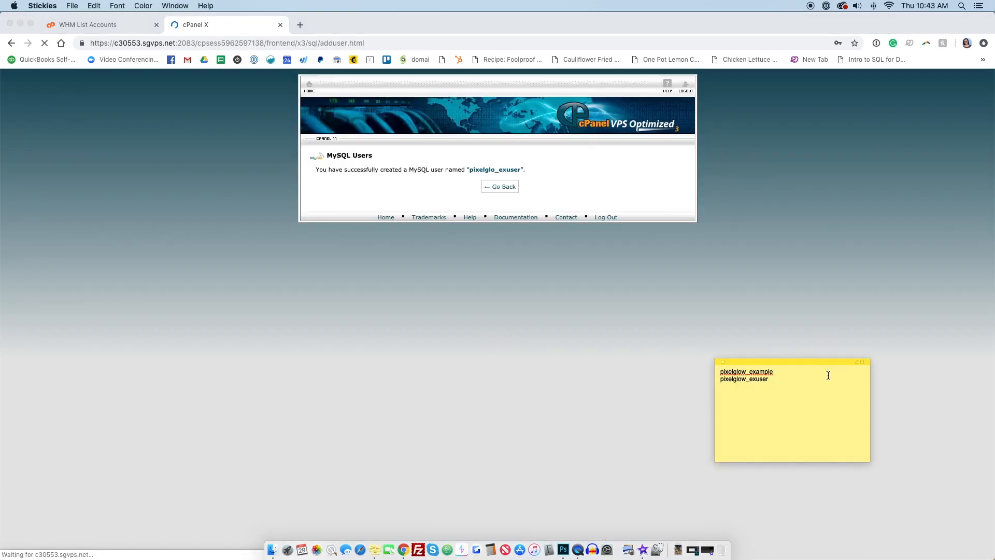
key("Return")
key("super+v")
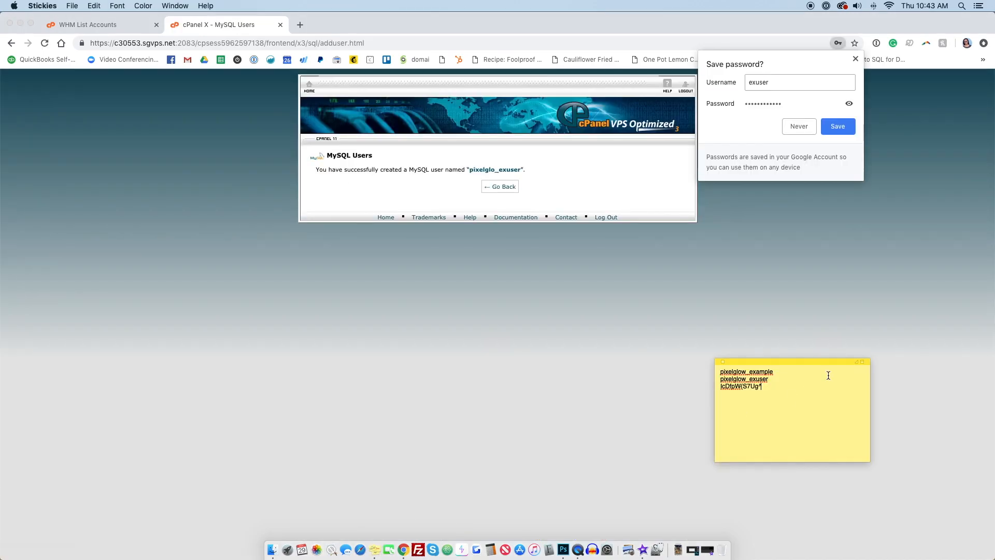
left_click(855, 59)
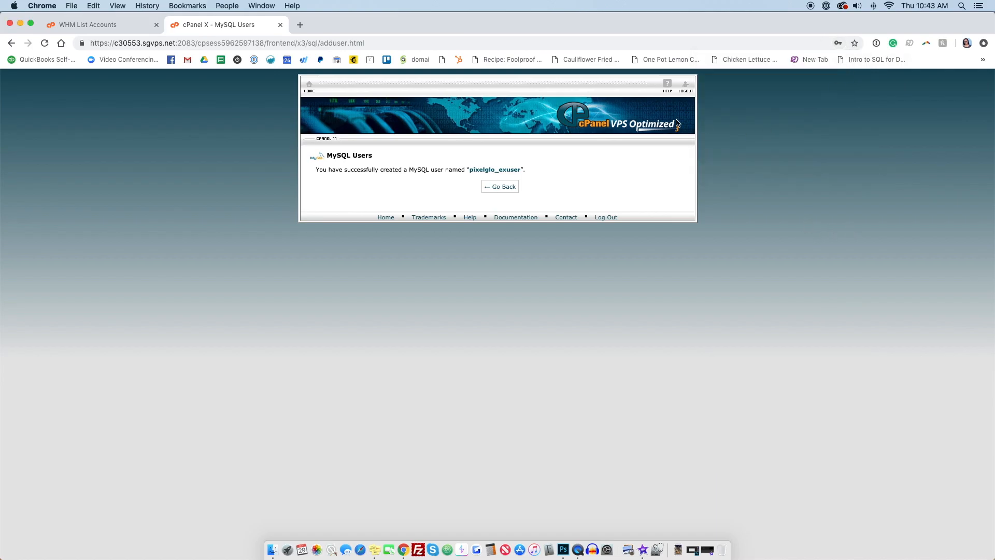
Step: Add the MySQL user pixelglo_exuser to the database pixelglo_example
left_click(503, 192)
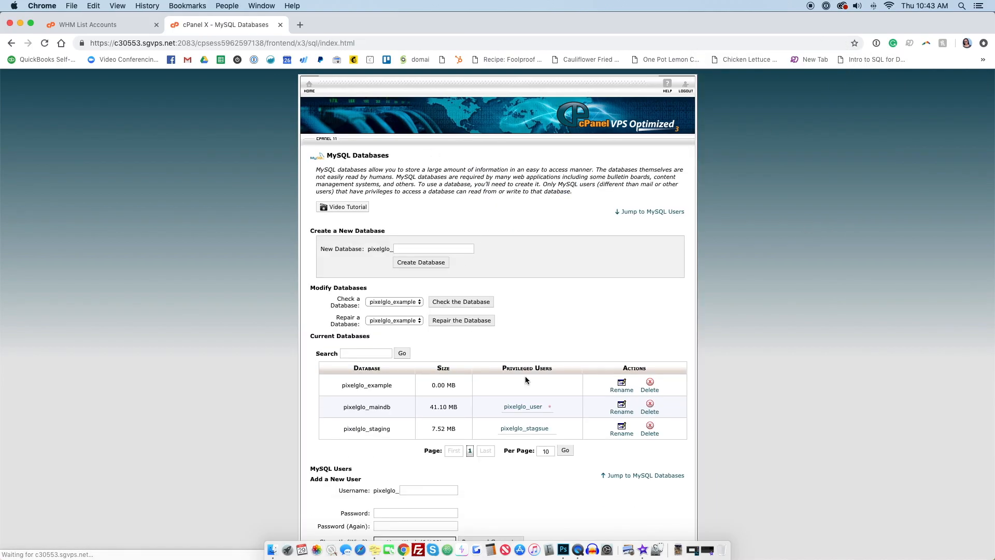
scroll(524, 376, "down", 5)
scroll(526, 379, "down", 1)
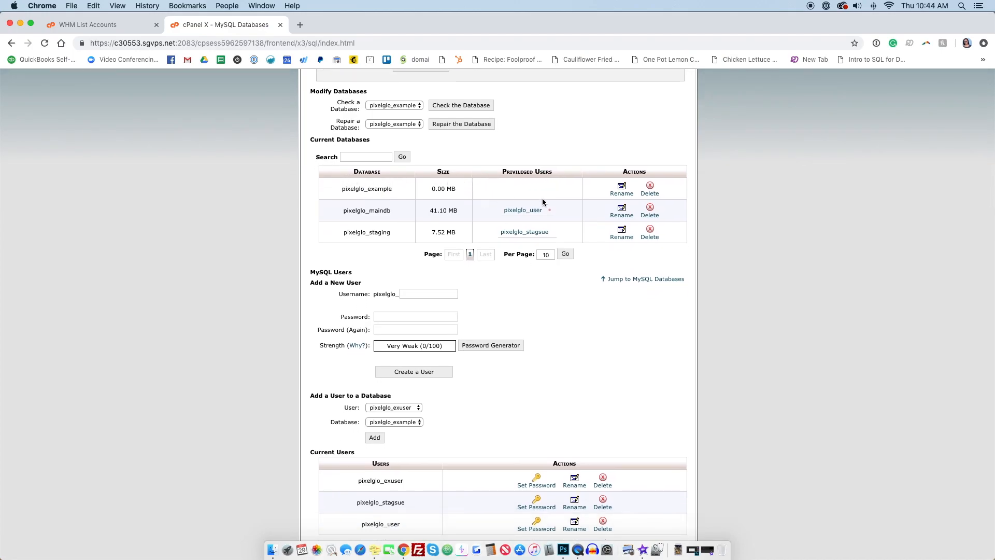
scroll(357, 202, "down", 1)
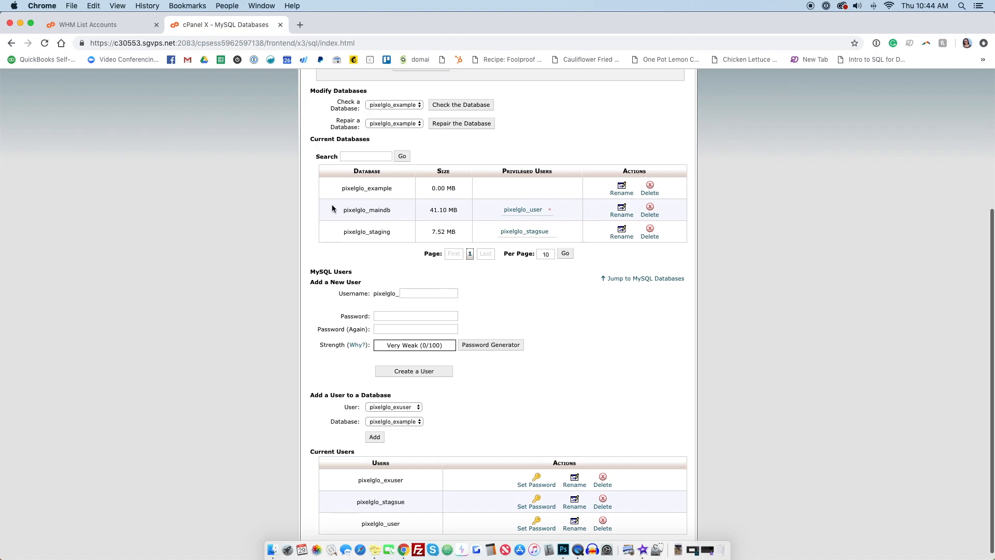
scroll(680, 312, "down", 1)
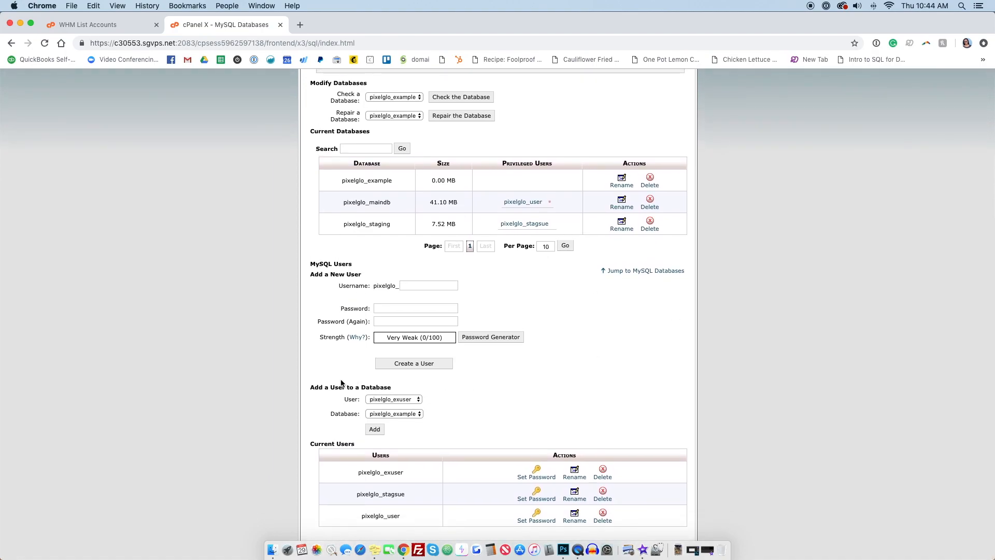
left_click_drag(311, 388, 397, 390)
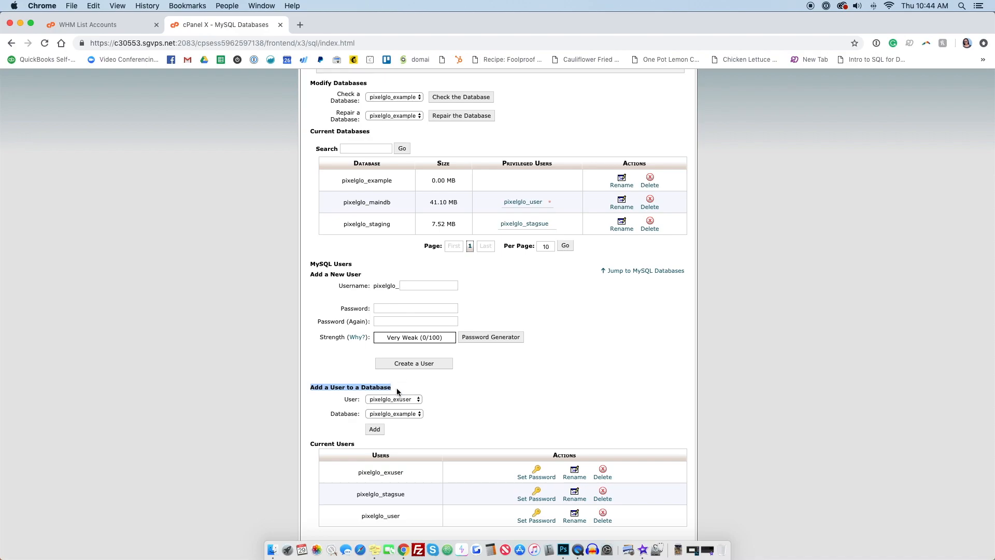
left_click(415, 400)
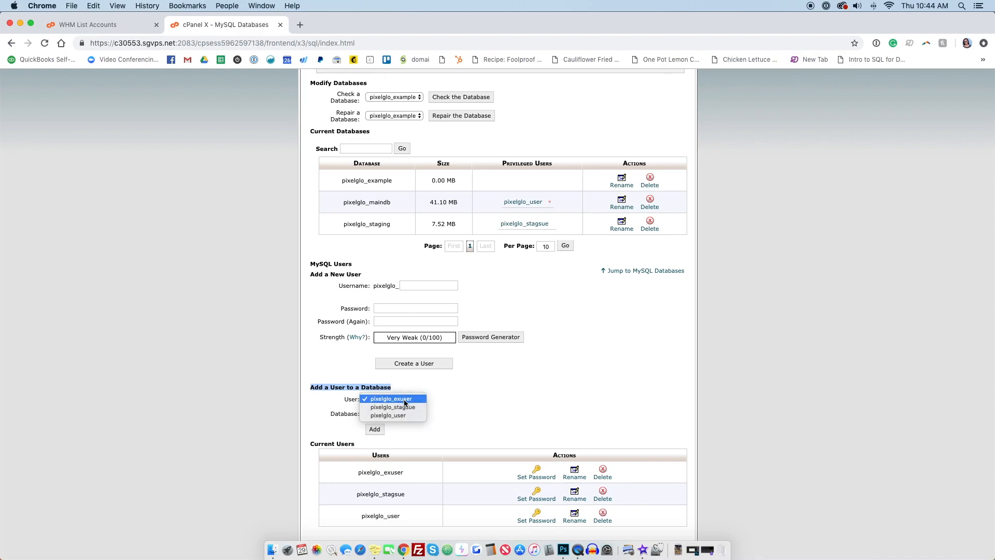
left_click(412, 399)
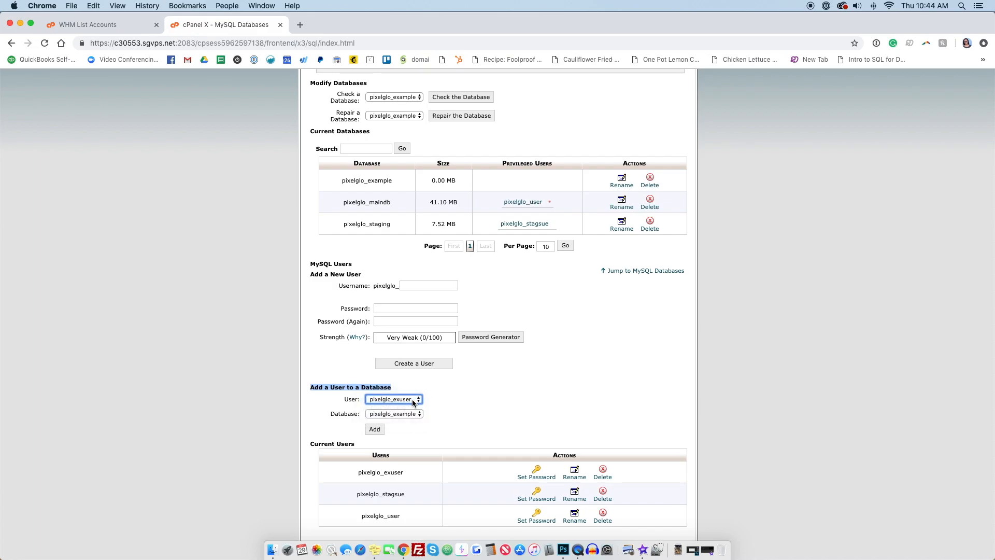
left_click(412, 414)
left_click(422, 413)
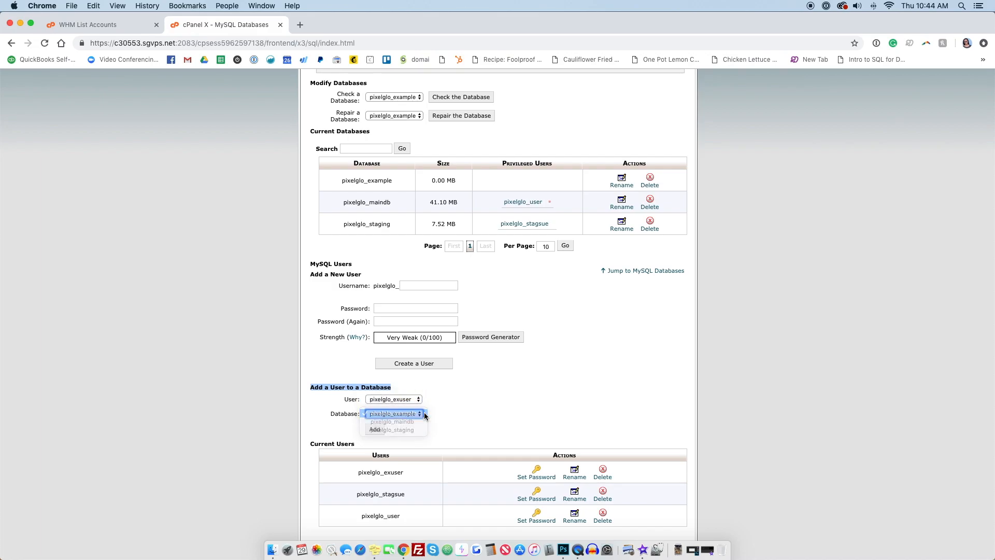
left_click(375, 430)
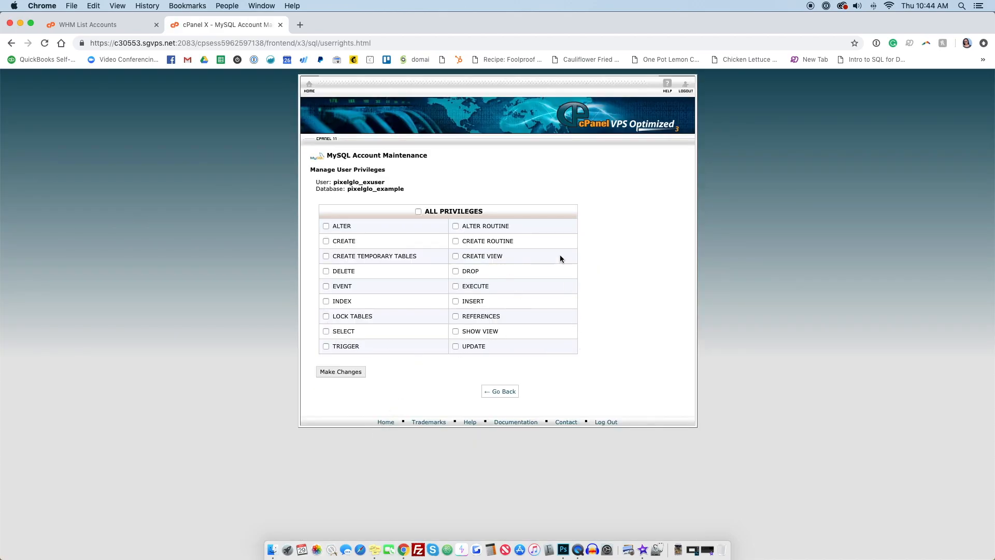
Step: Grant the user all privileges on the database and save the changes
left_click(417, 211)
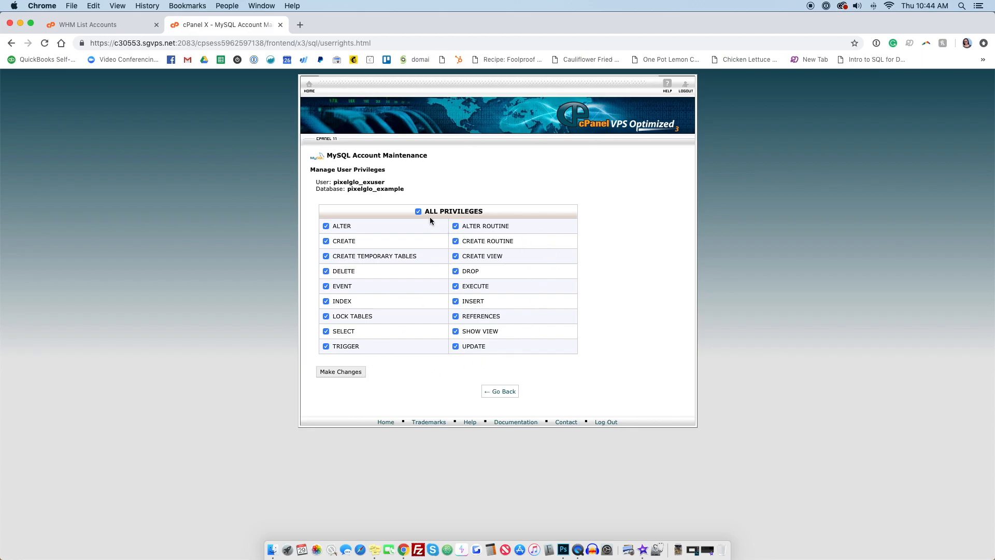
left_click(333, 373)
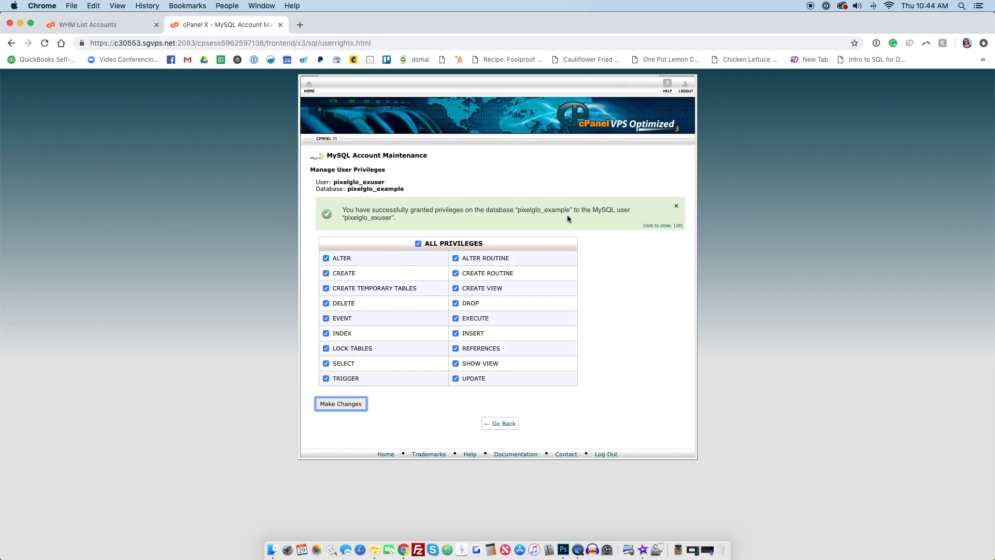
left_click(501, 425)
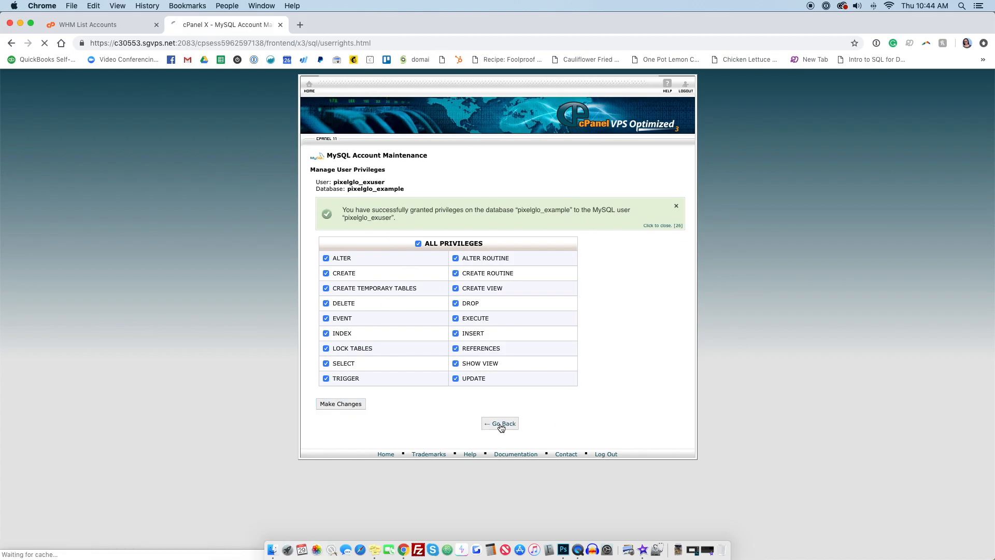
Step: Return to the cPanel home and search the web for download wordpress in a new tab
left_click(309, 86)
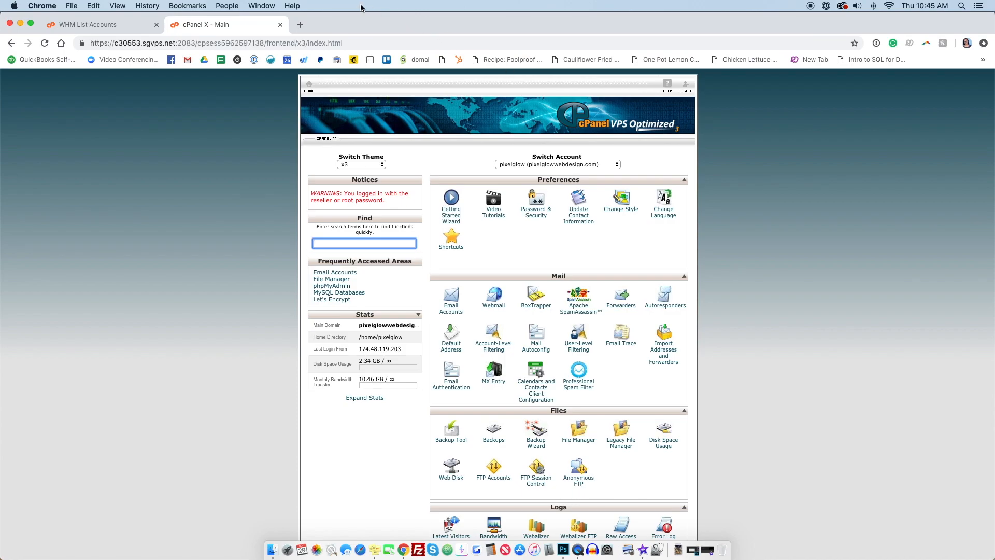
left_click(300, 24)
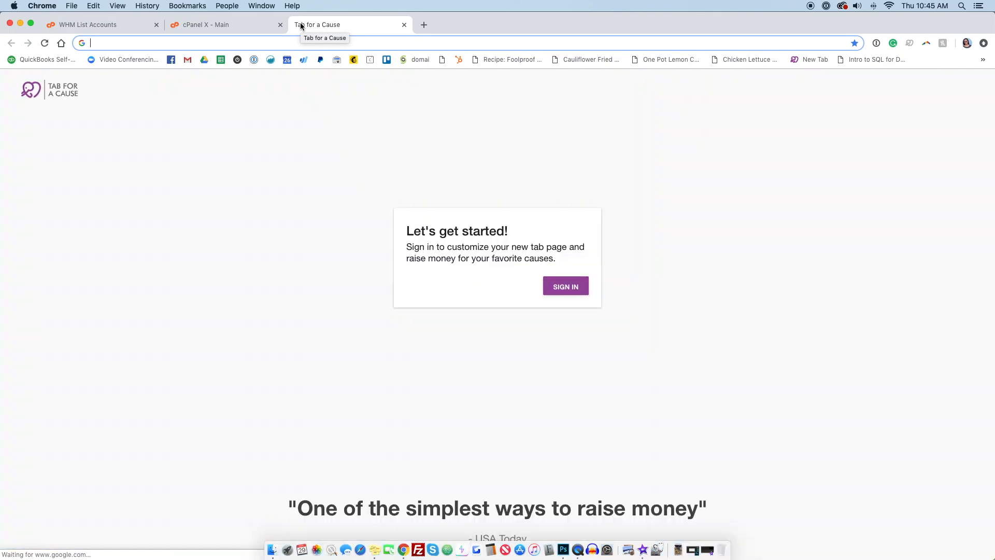
type("download wordpress")
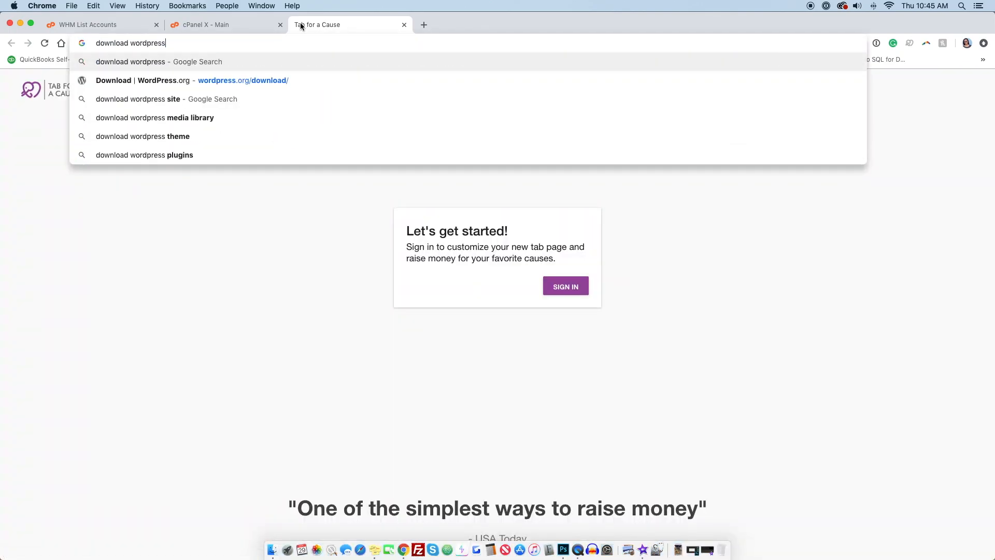
key("Return")
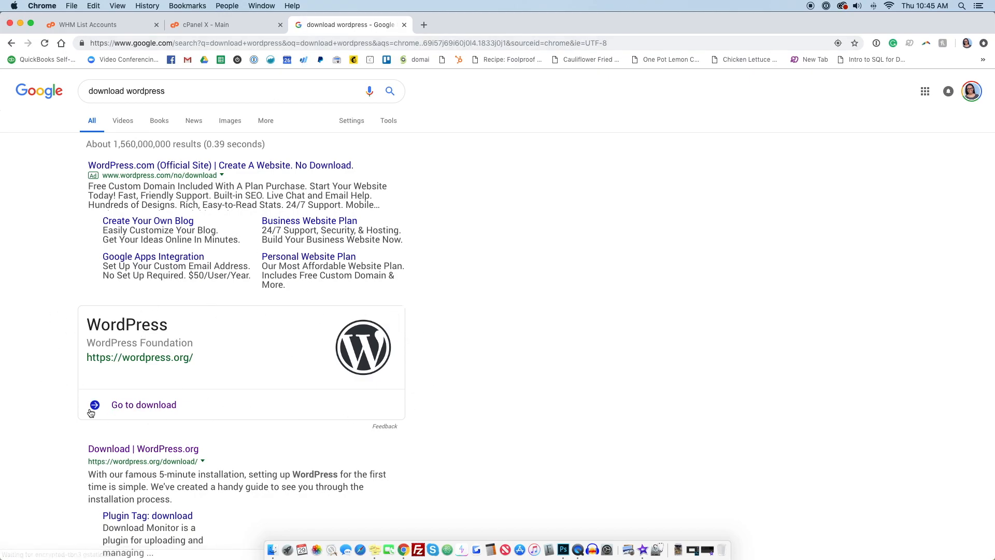
Step: Download WordPress 4.9.8 from wordpress.org, saving wordpress-4.9.8.zip to the Desktop
left_click(139, 407)
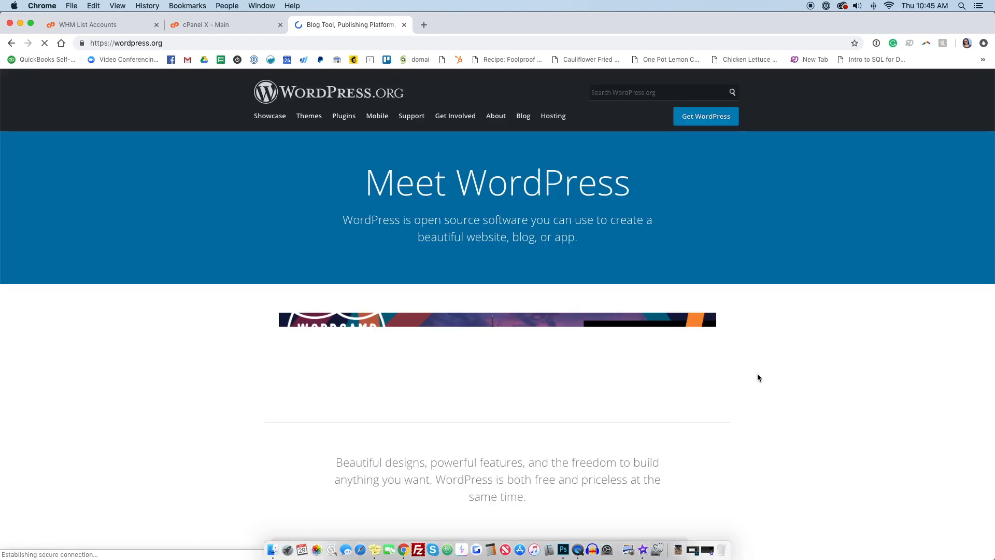
scroll(801, 382, "down", 2)
scroll(802, 382, "down", 3)
scroll(801, 384, "up", 5)
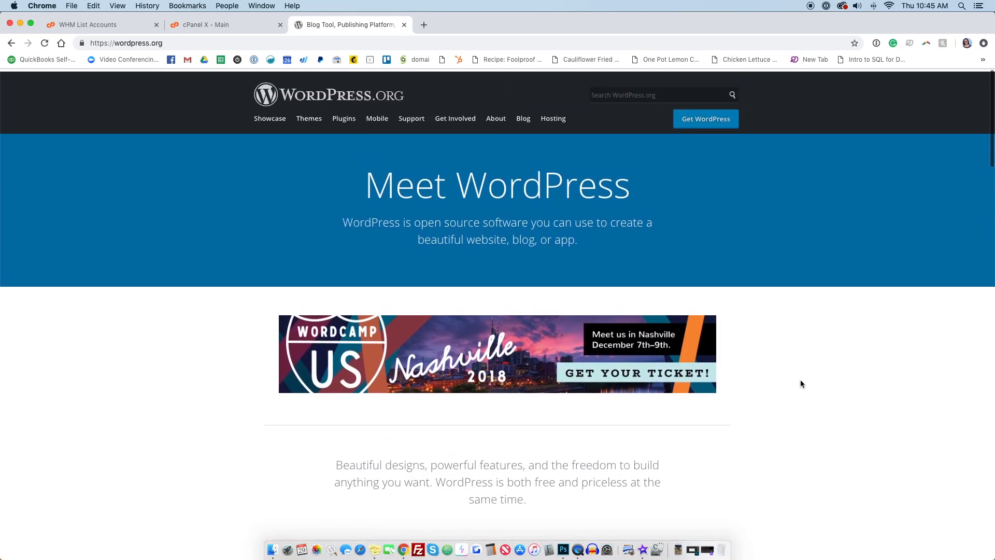
left_click(702, 117)
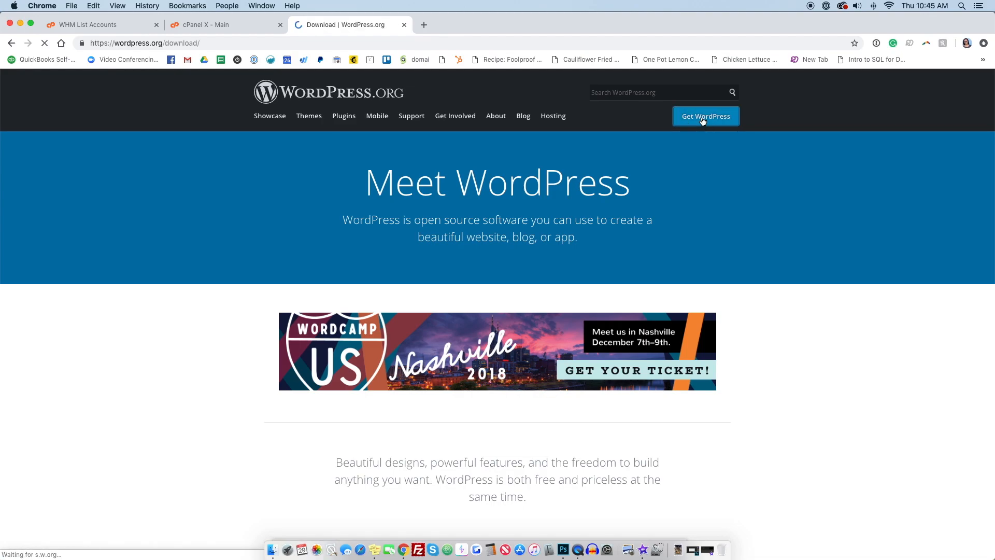
left_click(454, 476)
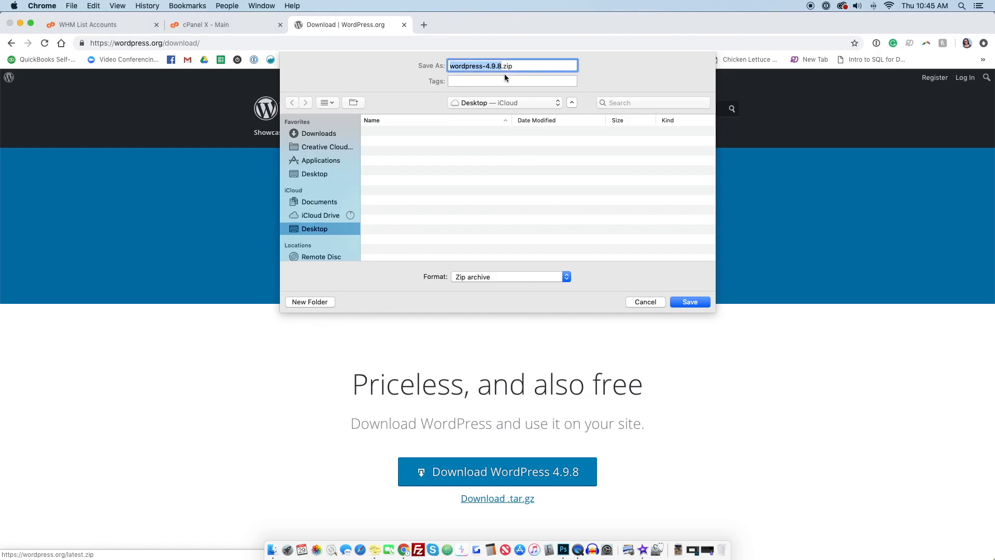
left_click(691, 302)
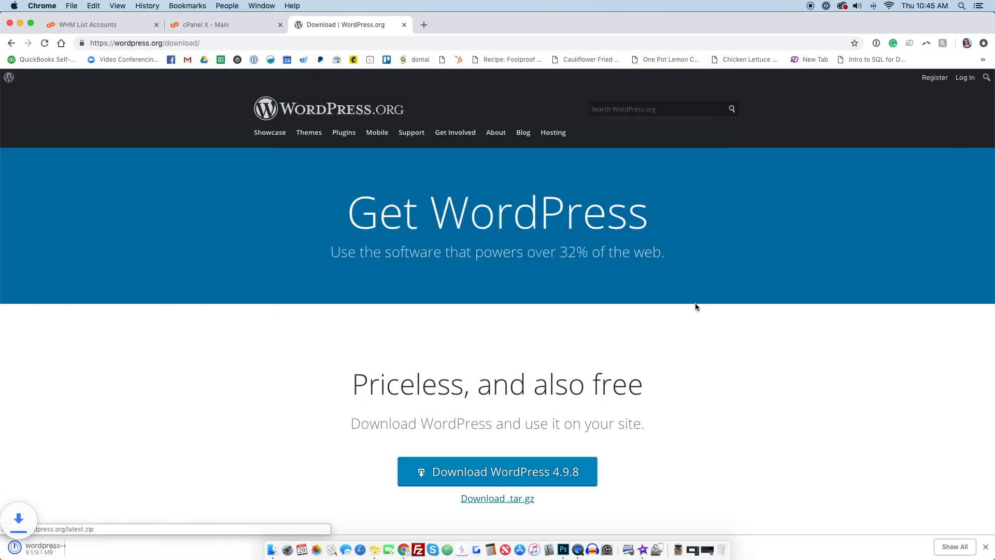
Step: Open File Manager at the document root for example.pixelglowwebdesign.com
left_click(196, 25)
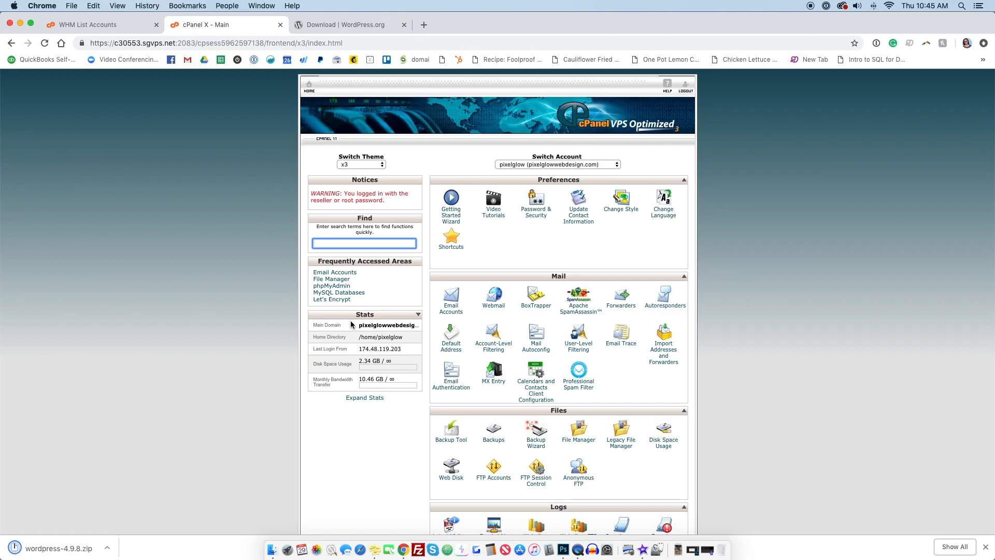
scroll(621, 416, "down", 1)
scroll(621, 416, "down", 3)
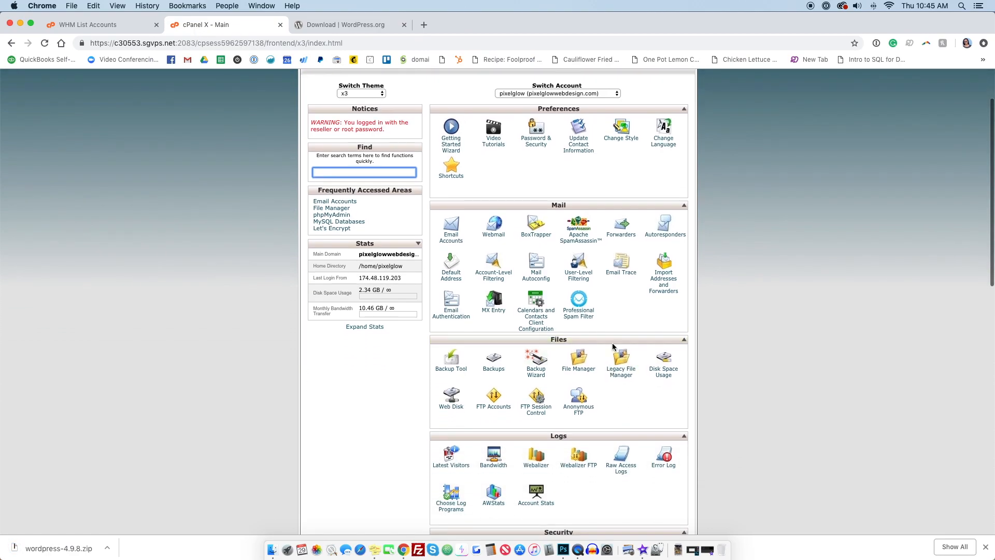
left_click(577, 372)
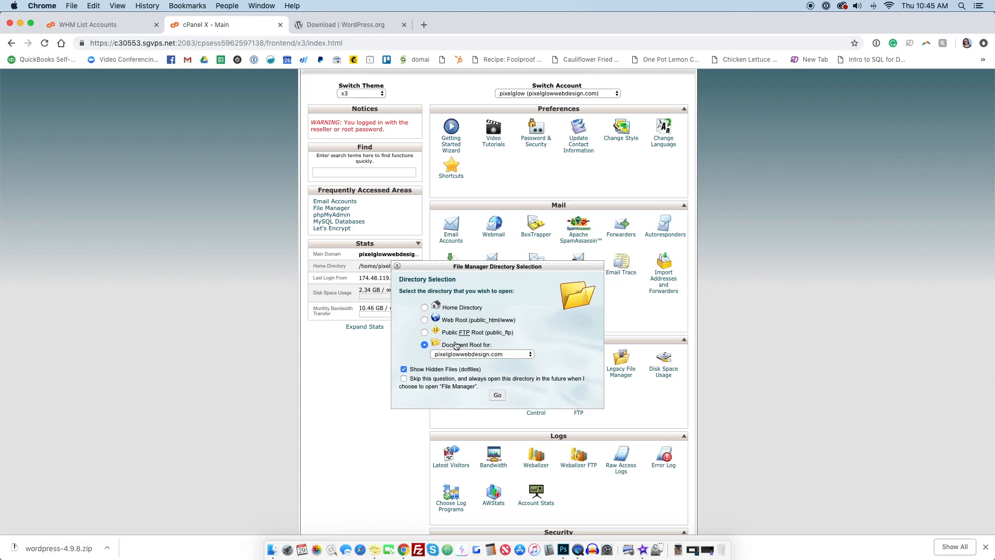
left_click(503, 357)
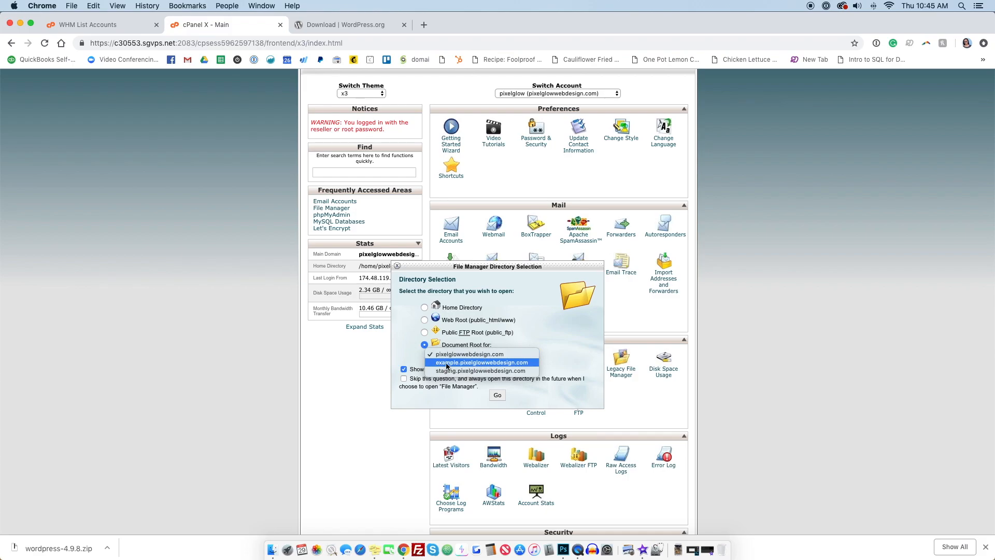
left_click(490, 363)
left_click(495, 395)
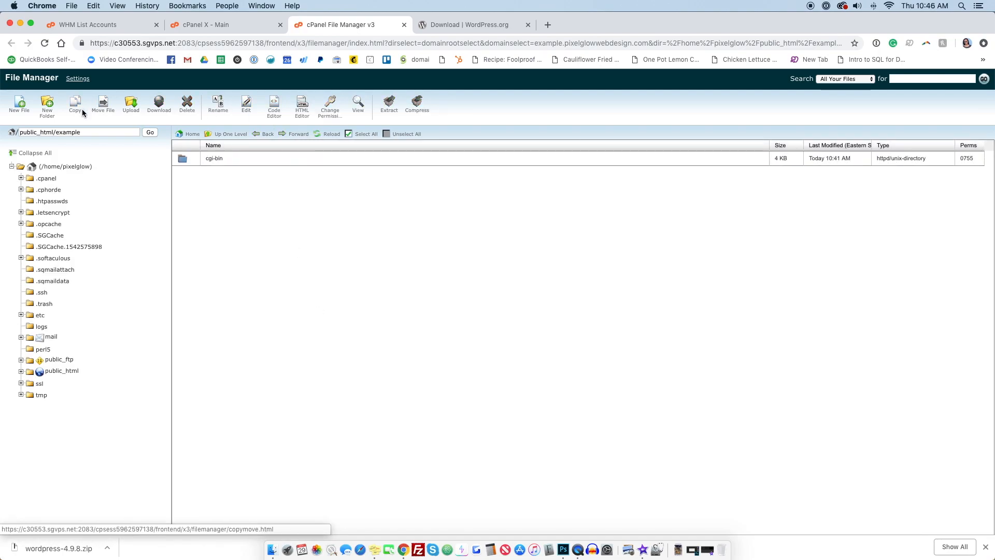
Step: Upload wordpress-4.9.8.zip from the Desktop into the public_html/example folder
left_click(132, 107)
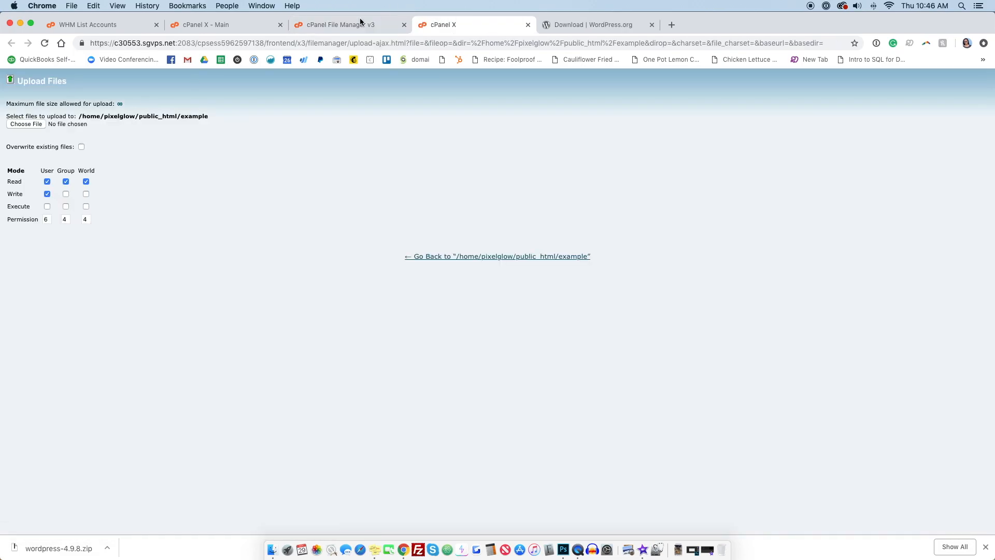
left_click(328, 24)
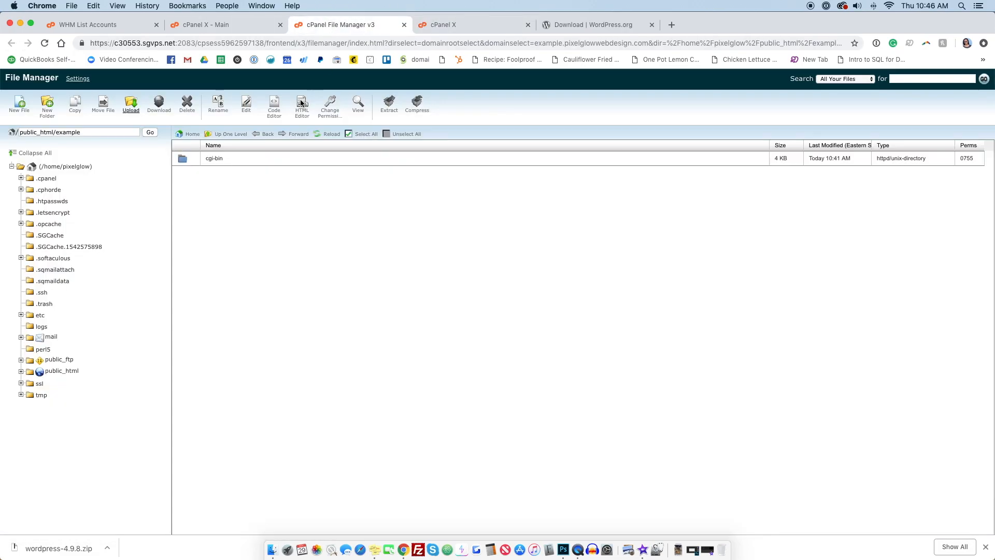
left_click(132, 107)
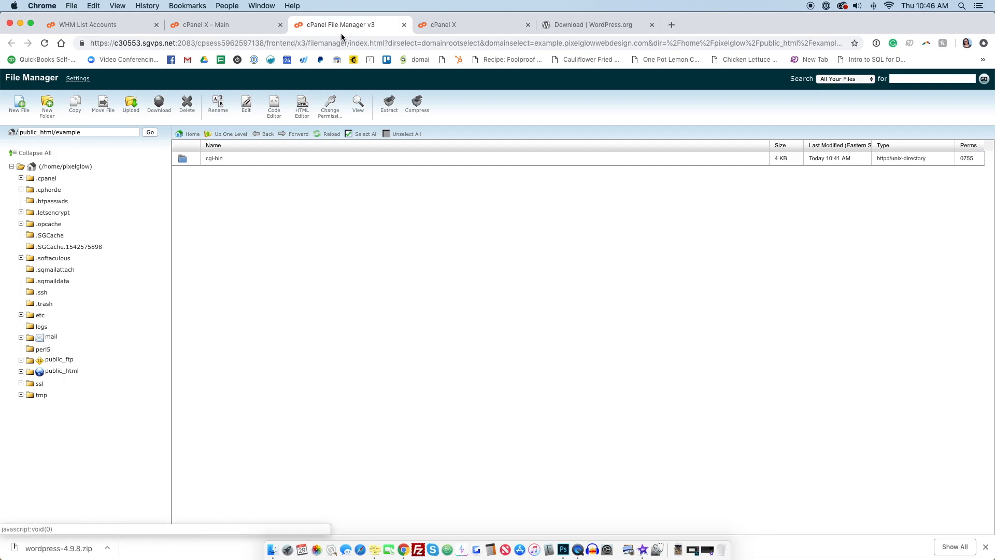
left_click(450, 29)
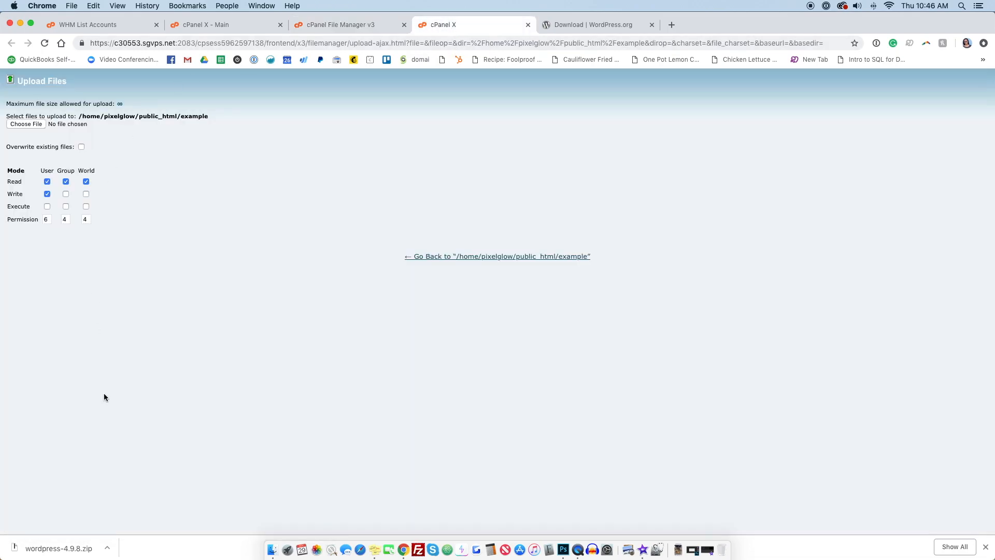
left_click_drag(83, 548, 59, 553)
left_click(35, 125)
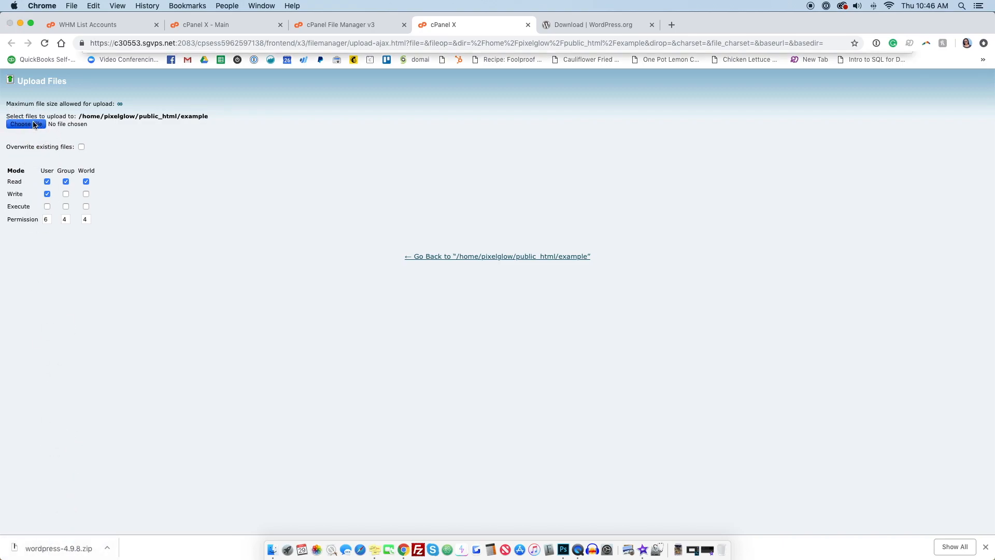
left_click(206, 91)
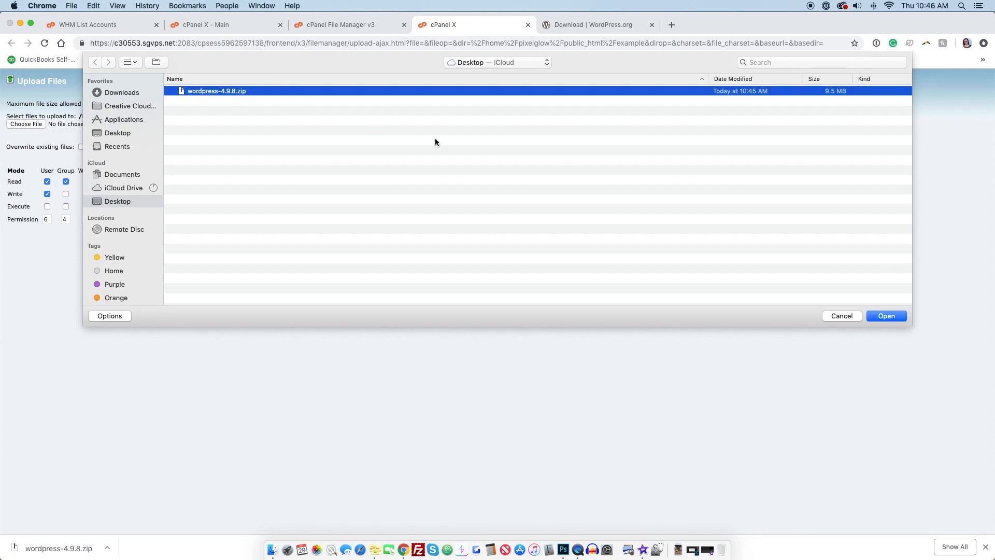
left_click(886, 316)
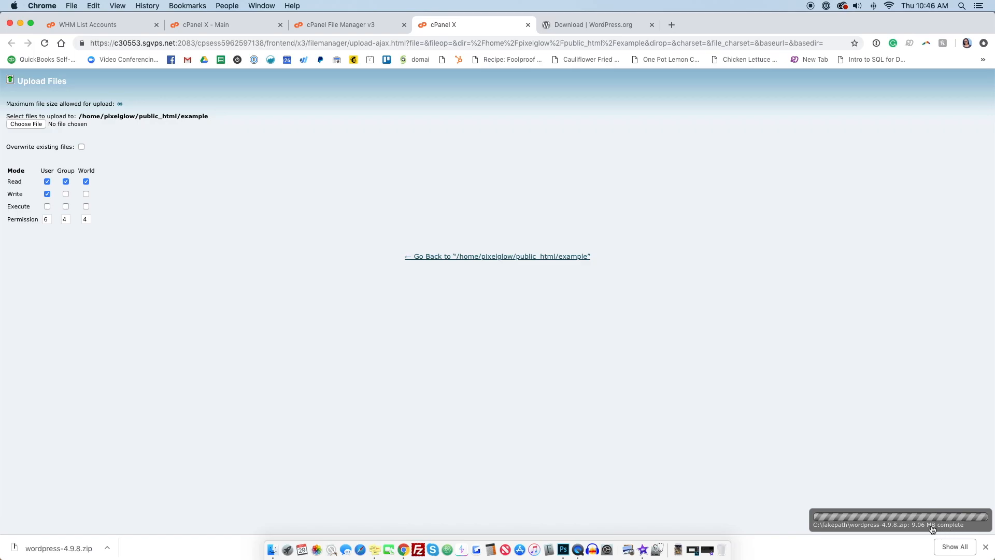
left_click(482, 259)
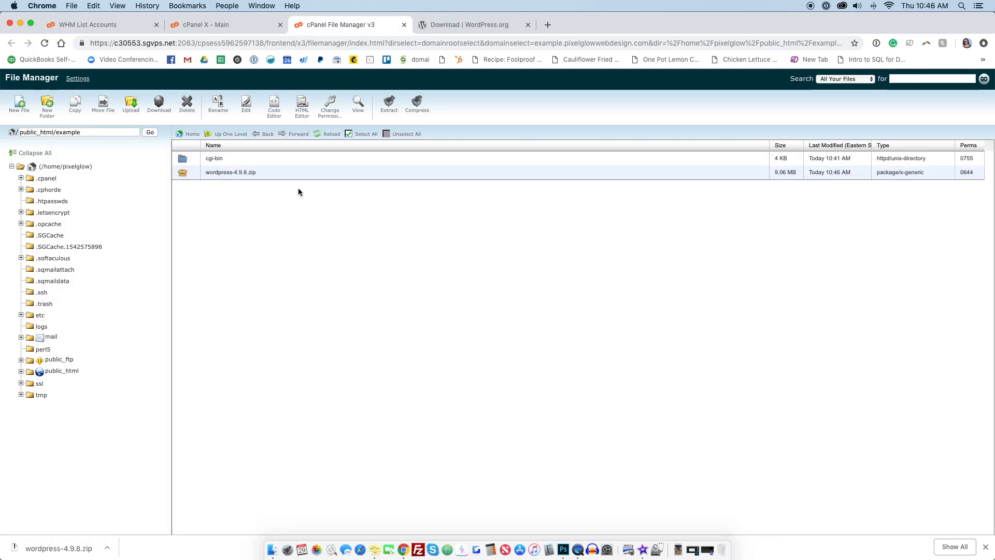
Step: Extract wordpress-4.9.8.zip into /public_html/example and close the extraction results
left_click(185, 173)
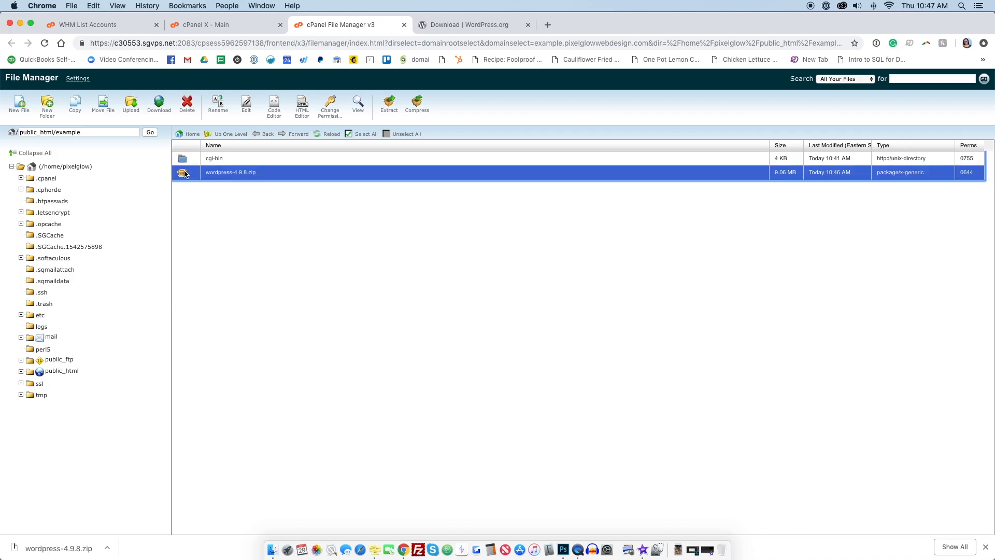
left_click(390, 107)
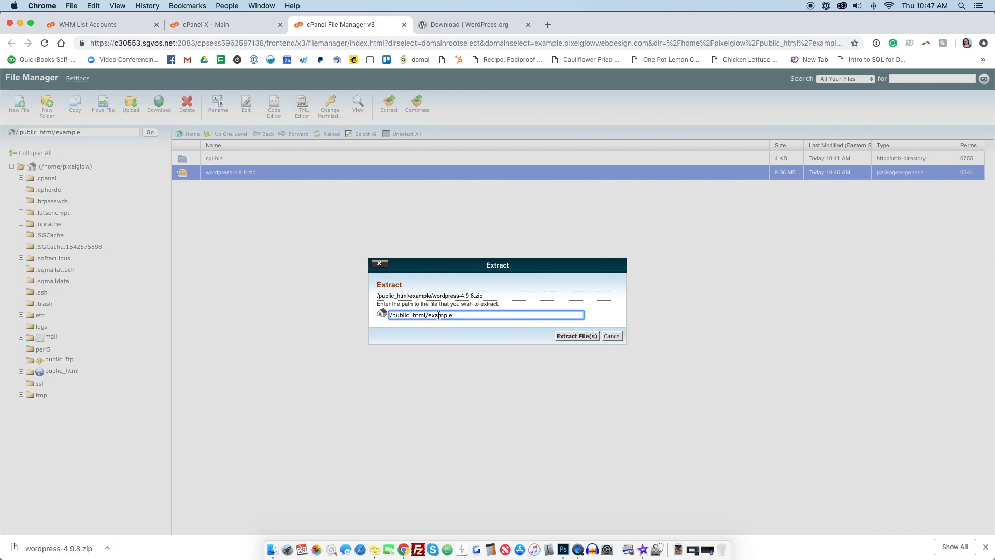
left_click(575, 334)
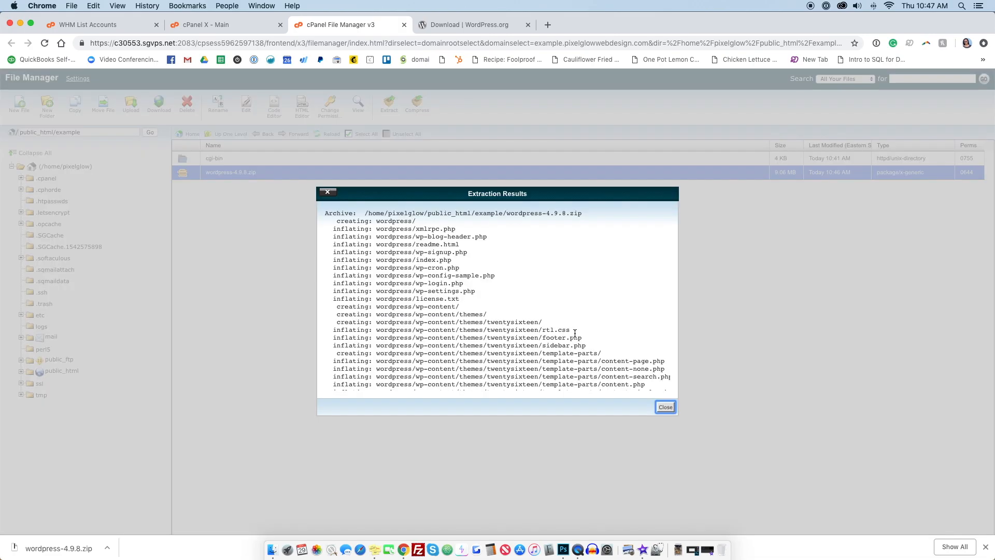
scroll(498, 287, "down", 5)
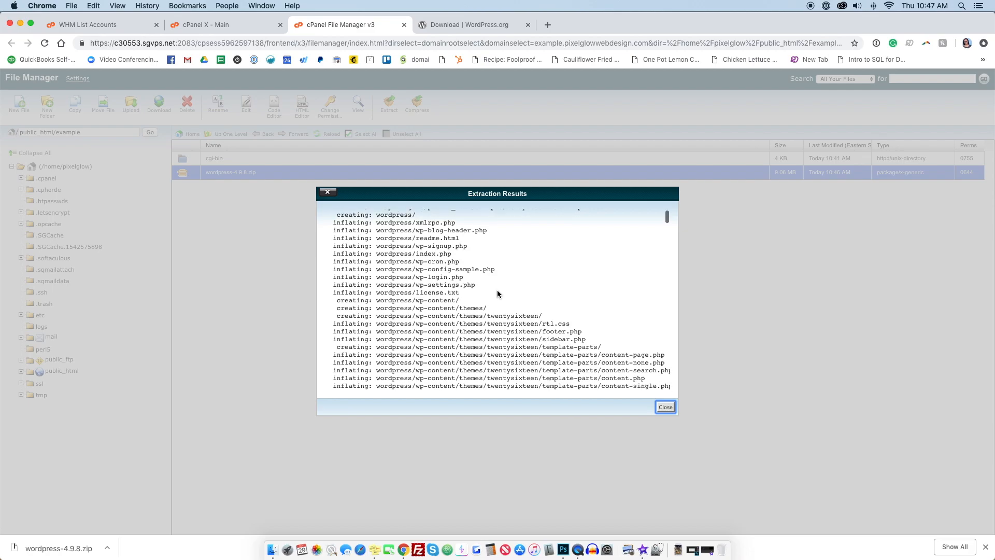
scroll(496, 290, "down", 15)
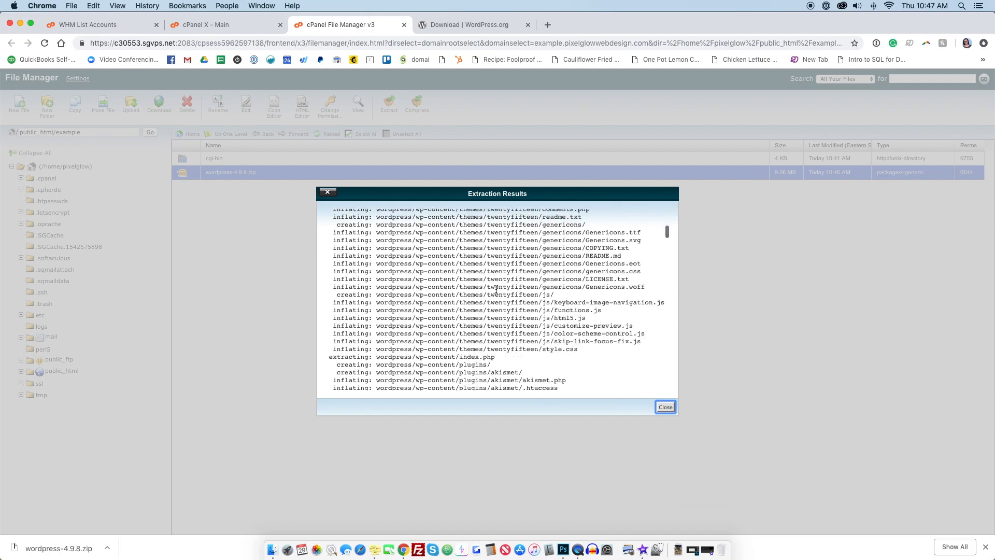
scroll(496, 289, "down", 10)
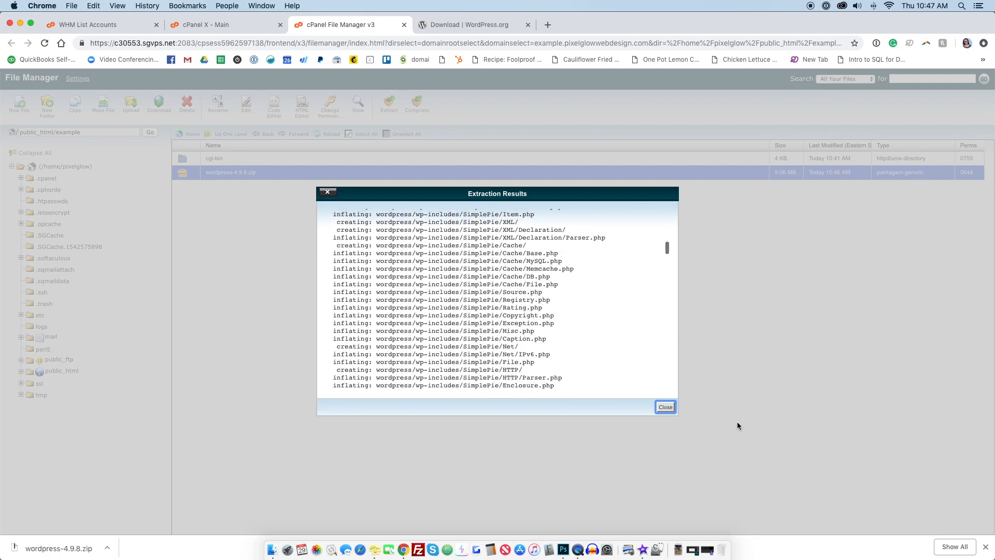
left_click(665, 407)
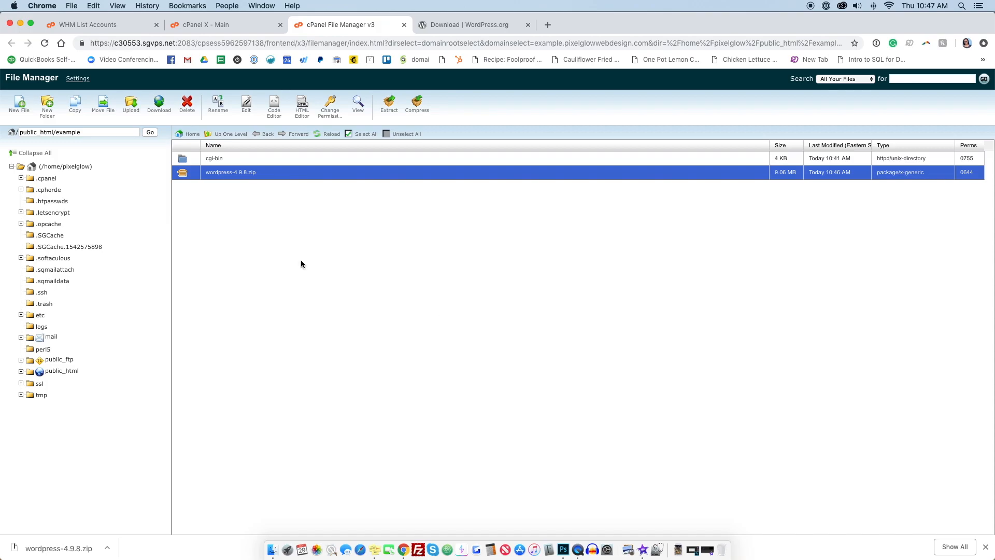
Step: Reload the file listing and inspect the contents of the extracted wordpress folder
left_click(44, 42)
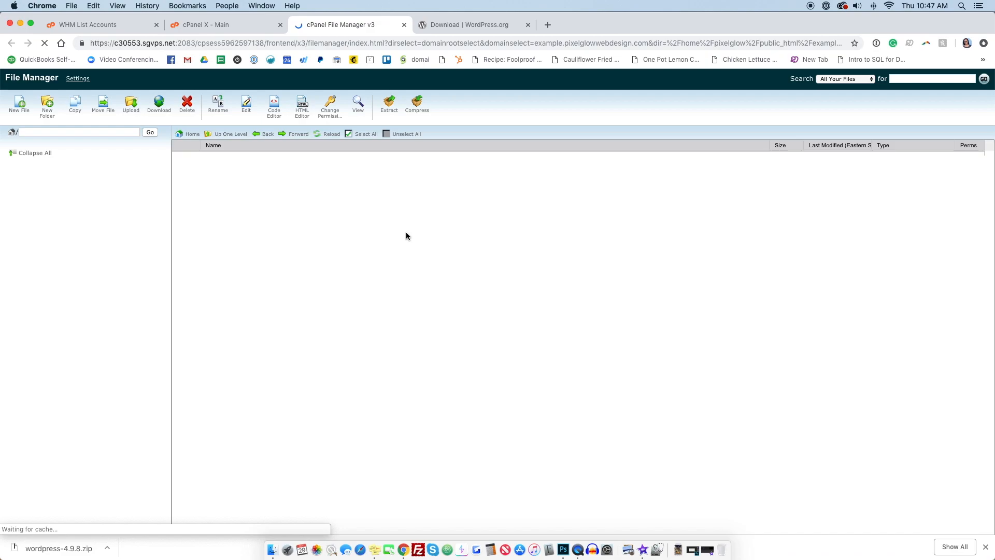
left_click(184, 177)
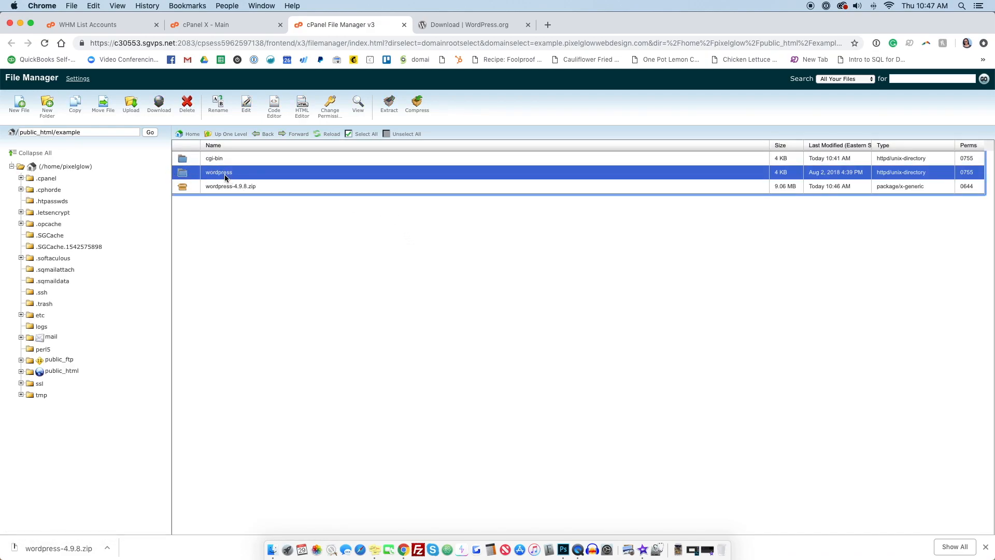
double_click(180, 174)
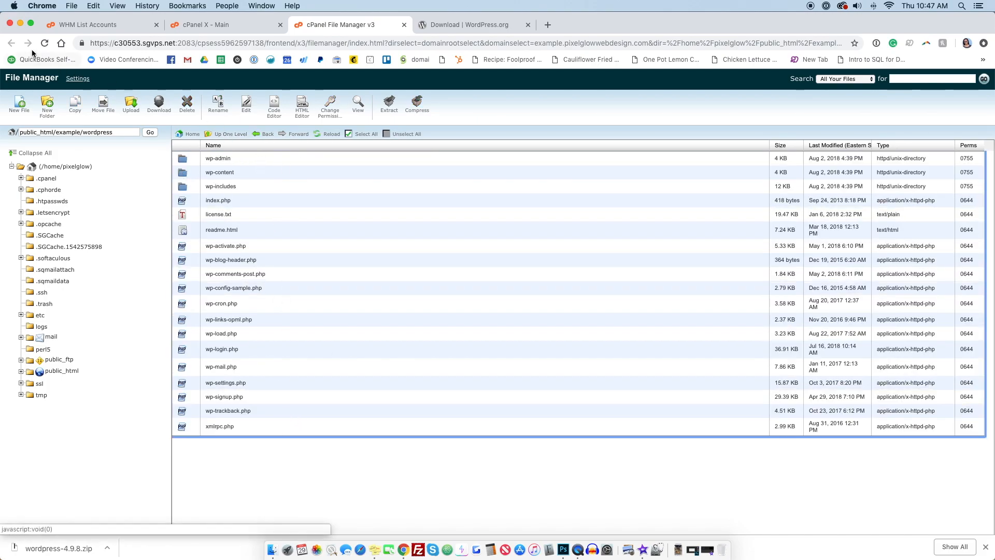
left_click(223, 134)
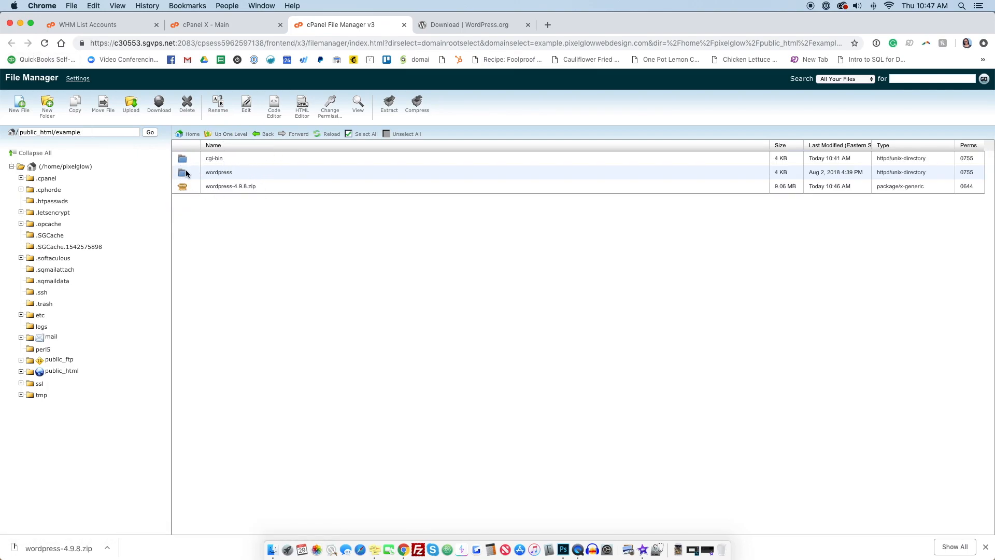
Step: Delete the wordpress-4.9.8.zip file from the example folder
left_click(184, 186)
left_click(199, 110)
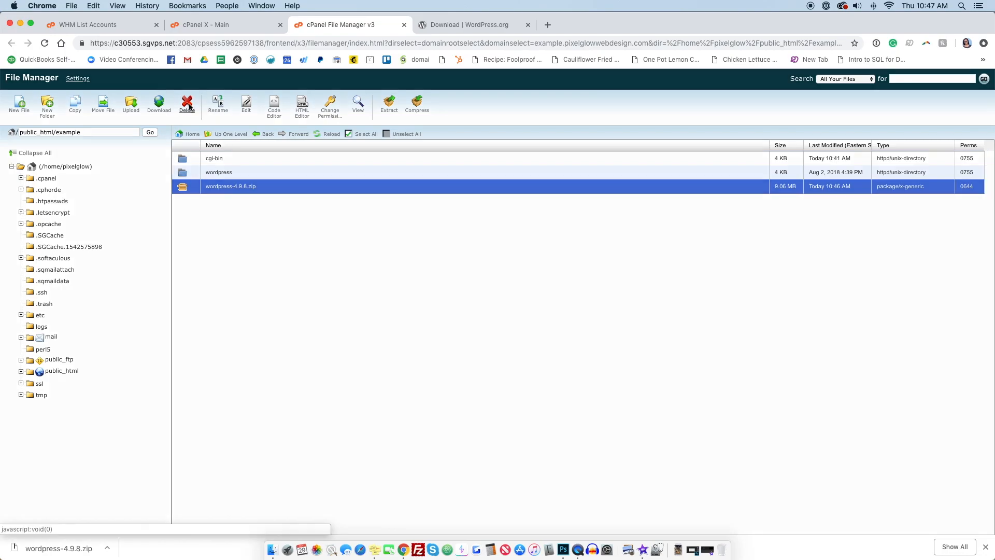
left_click(579, 334)
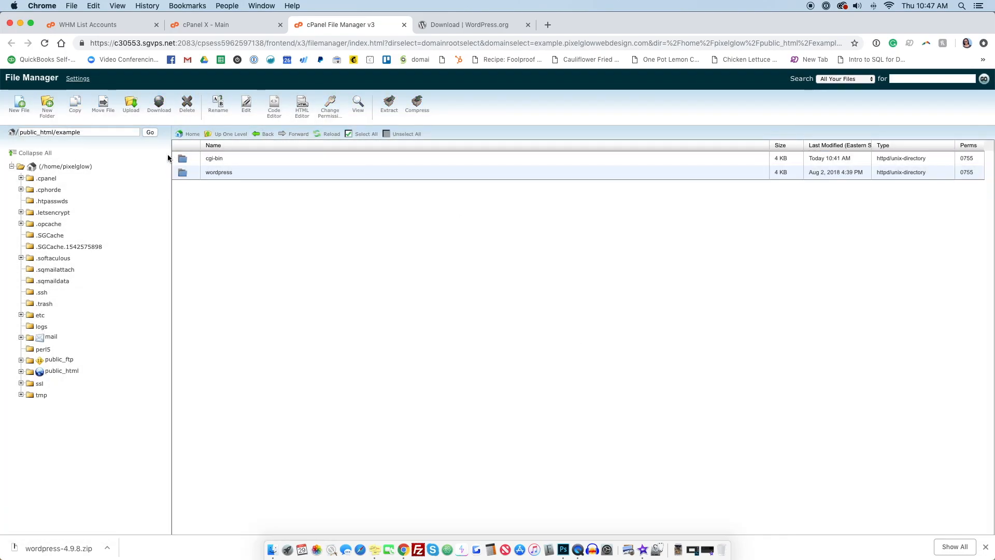
Step: Move all files inside the wordpress folder up into /public_html/example/
left_click(181, 172)
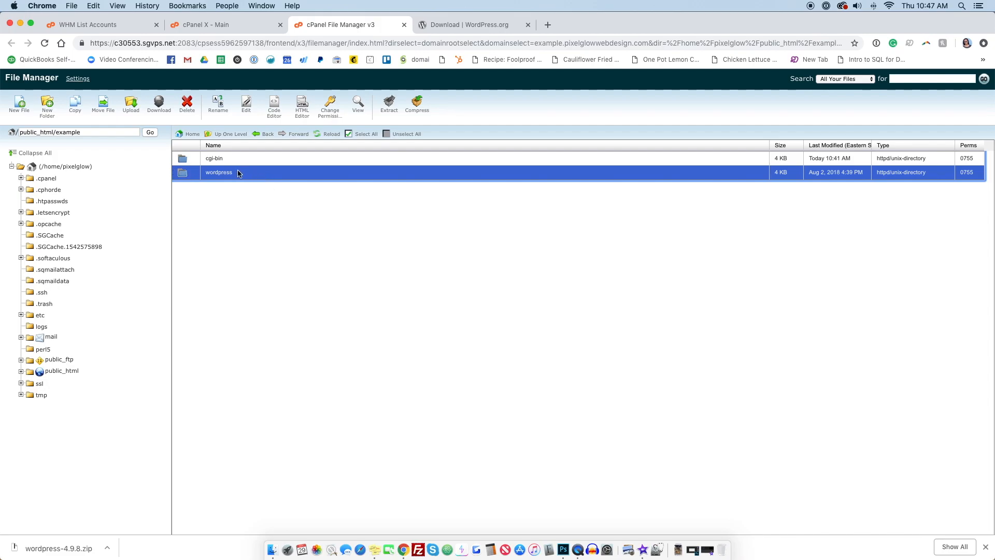
double_click(182, 172)
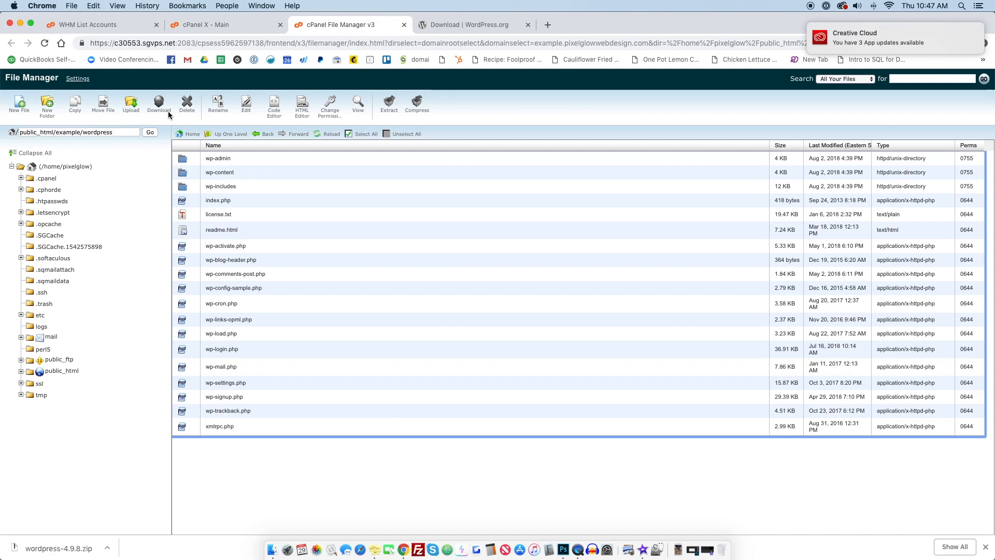
left_click(253, 157)
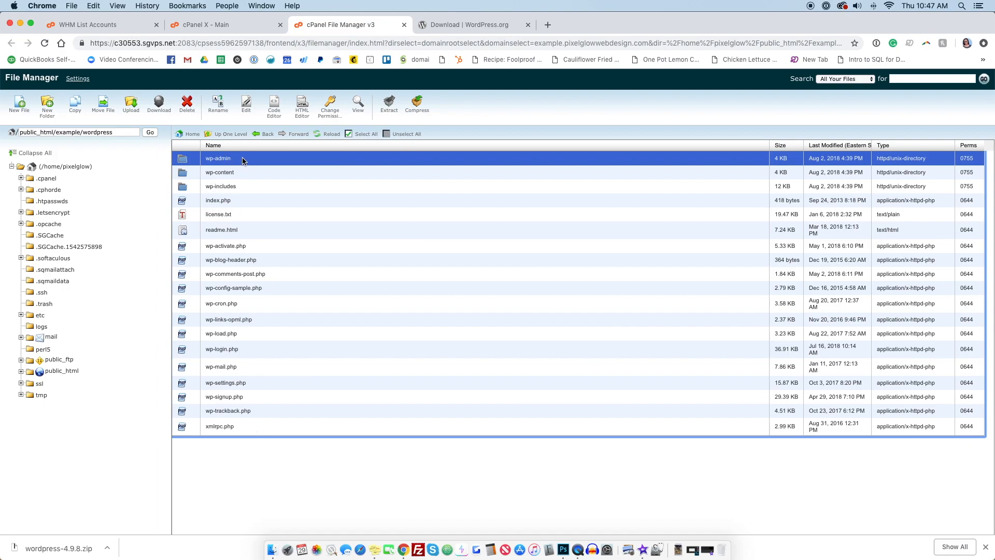
left_click(254, 425, "shift")
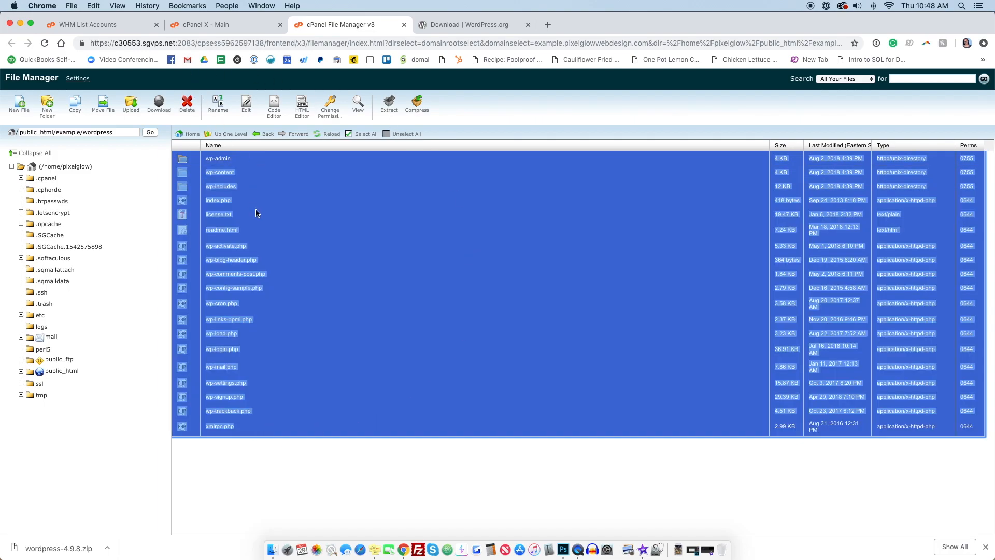
left_click(101, 111)
scroll(537, 322, "down", 1)
left_click(395, 389)
left_click_drag(456, 388, 388, 390)
left_click(458, 389)
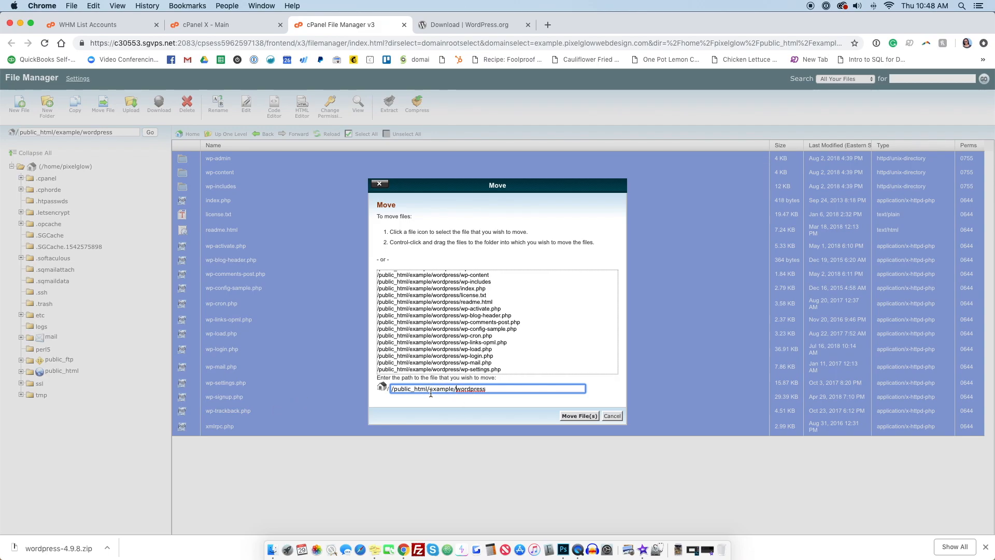
double_click(472, 387)
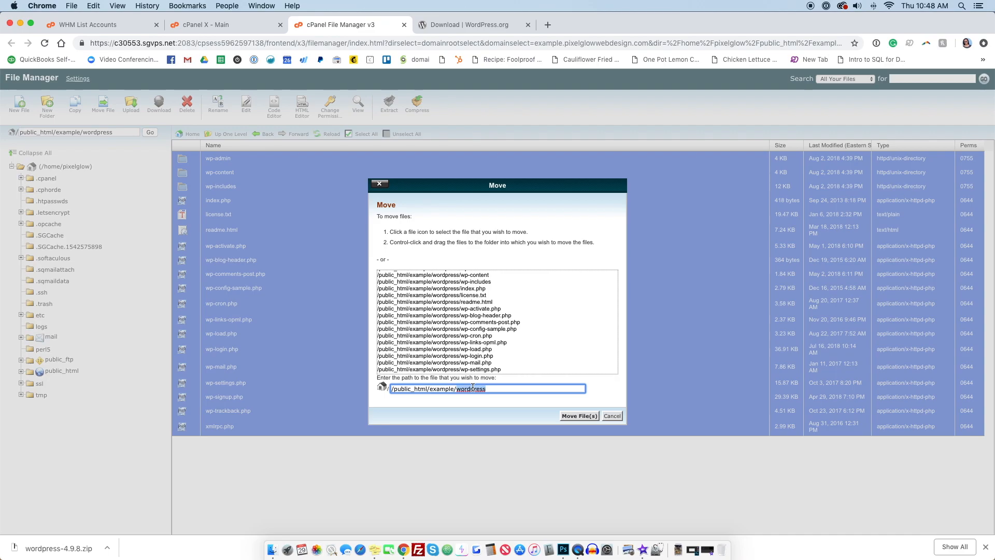
key("BackSpace")
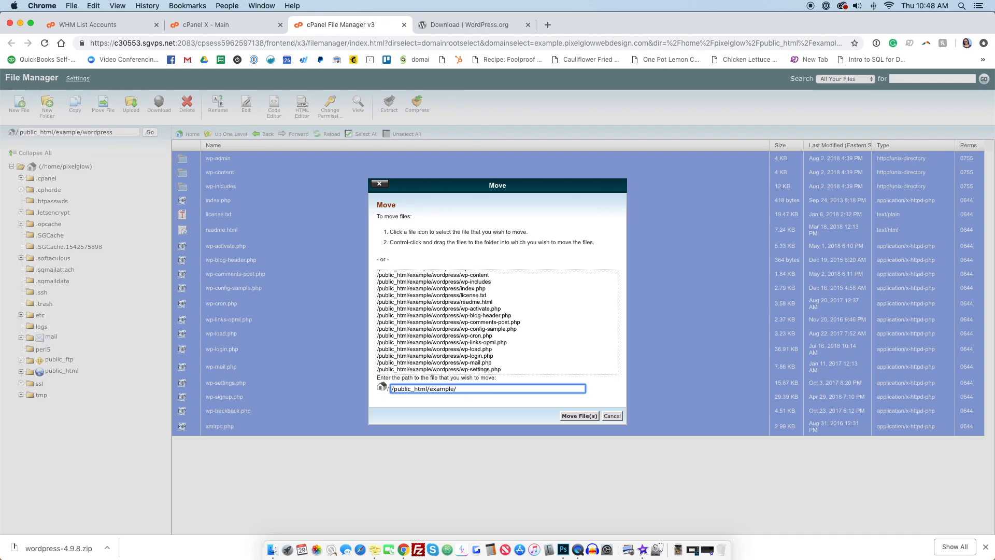
left_click(579, 416)
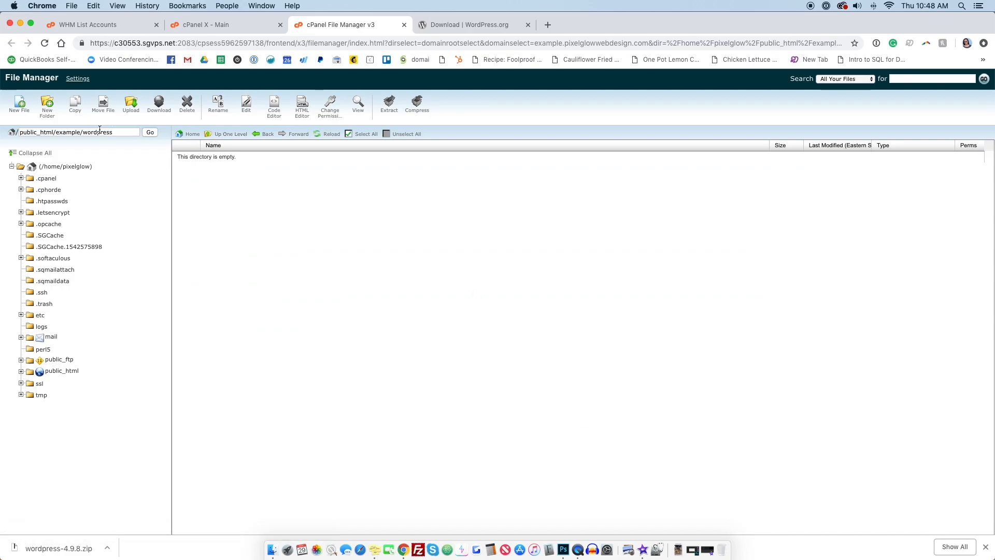
Step: Delete the wordpress folder from /public_html/example
left_click(223, 134)
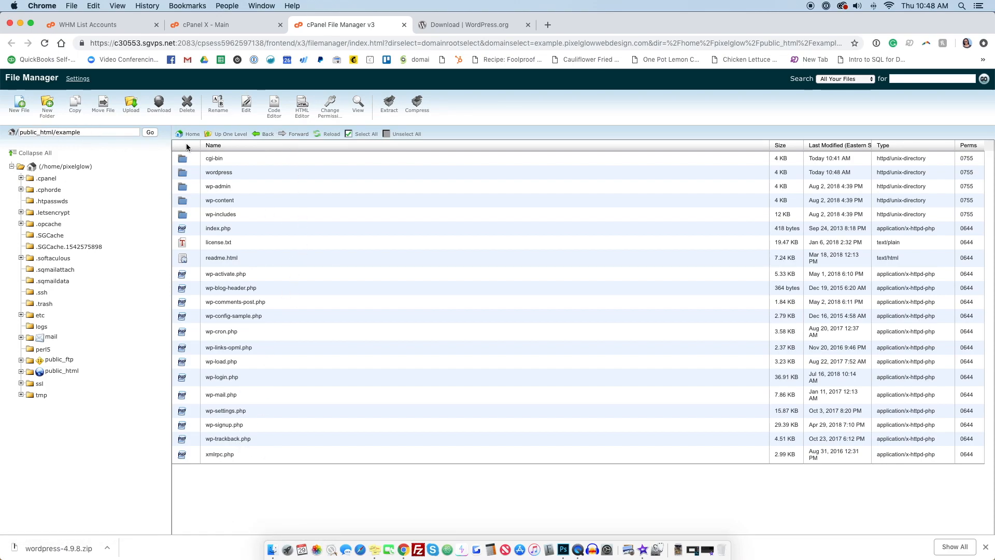
left_click(182, 174)
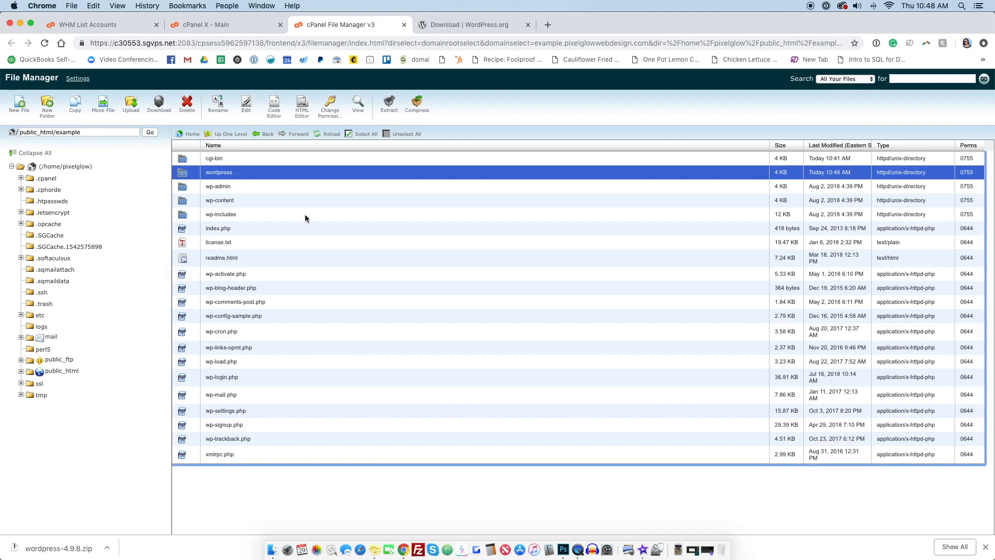
left_click(186, 107)
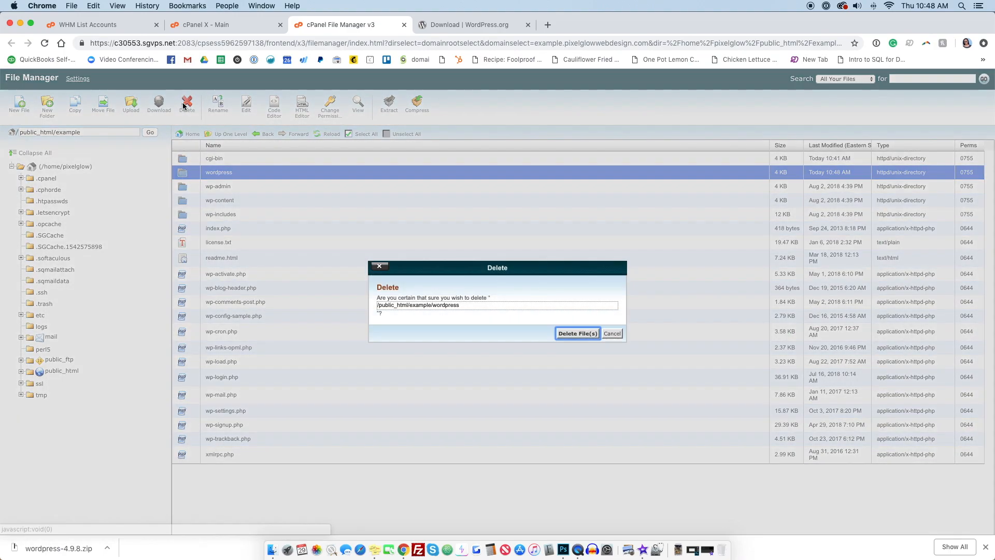
left_click(574, 331)
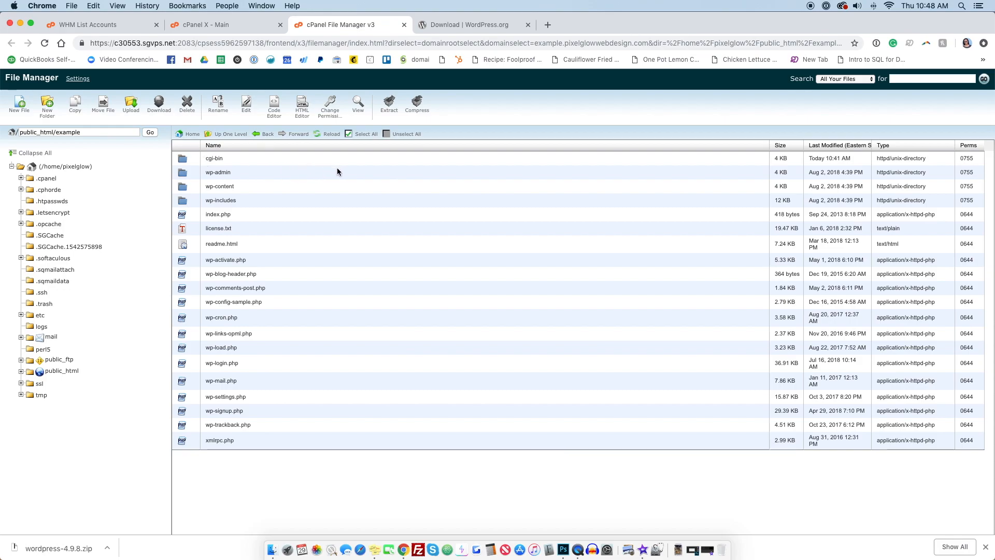
Step: Open example.pixelglowwebdesign.com/wp-admin in the WordPress browser tab to launch the installer
triple_click(79, 132)
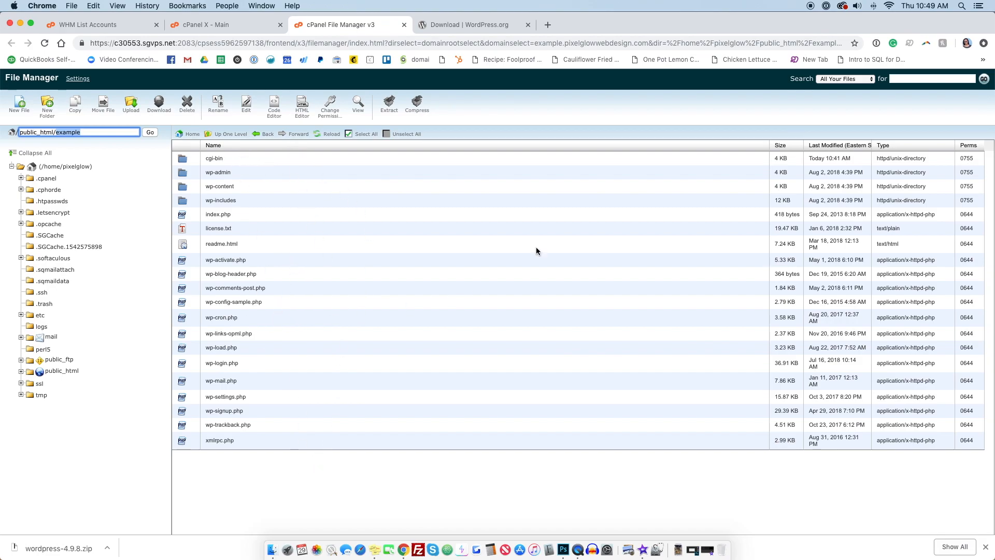
left_click(487, 24)
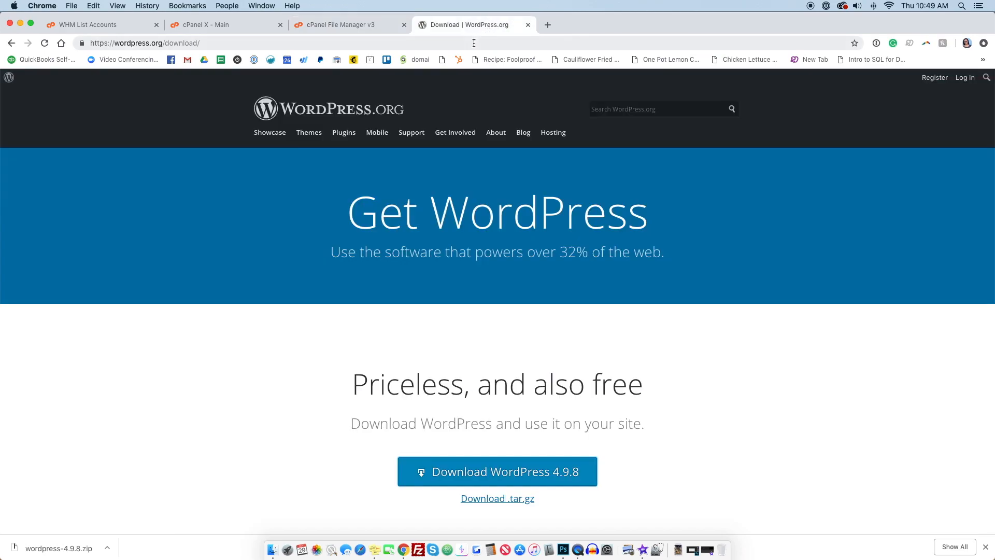
left_click(474, 43)
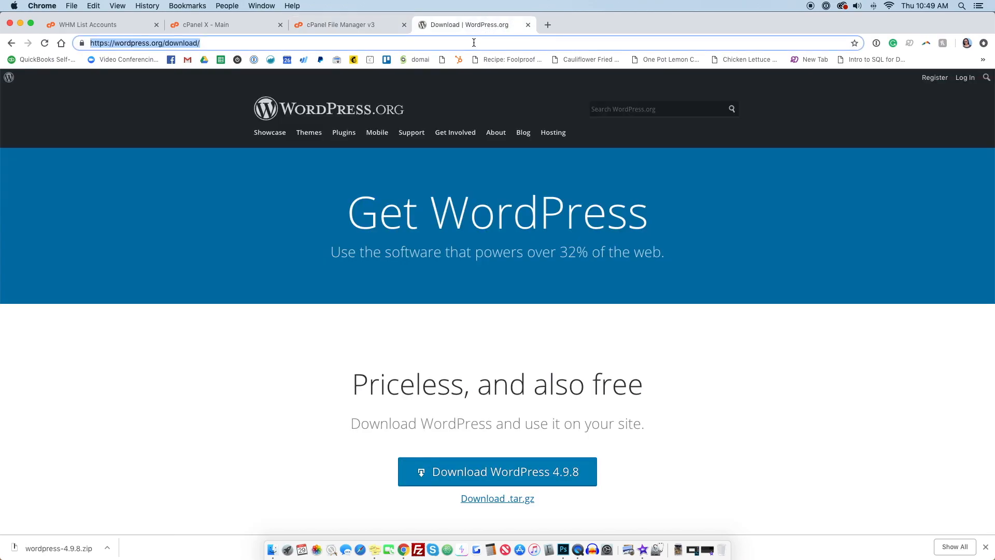
type("examp")
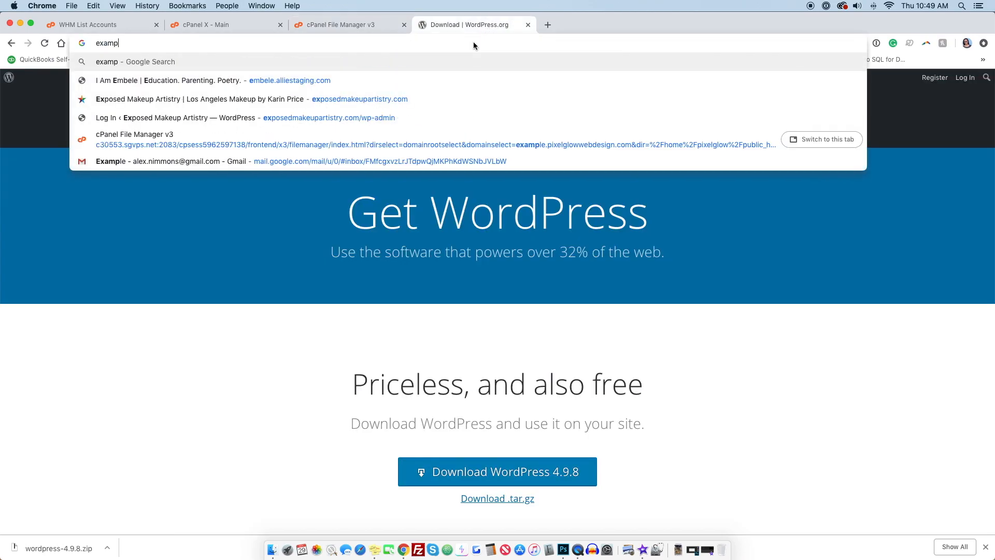
type("le.pixel")
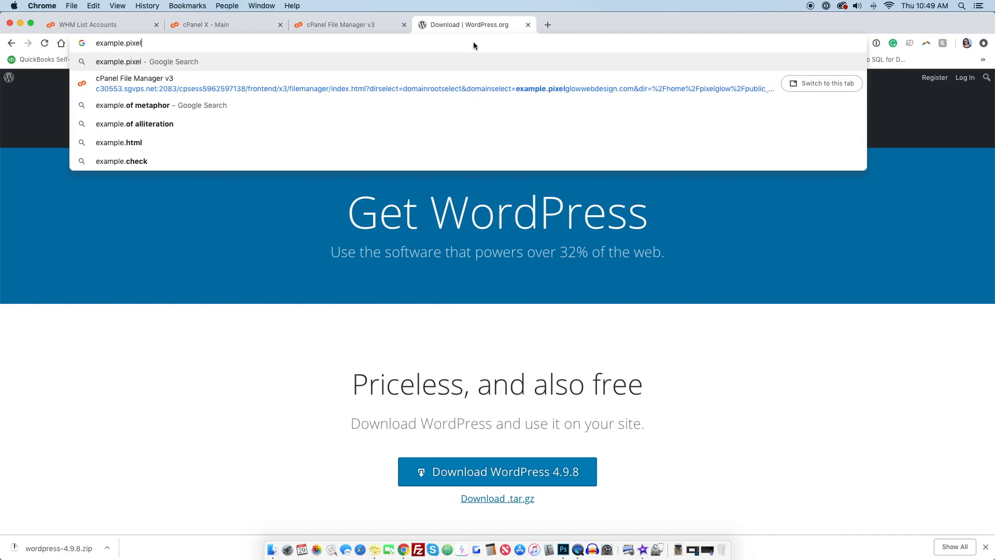
type("glo")
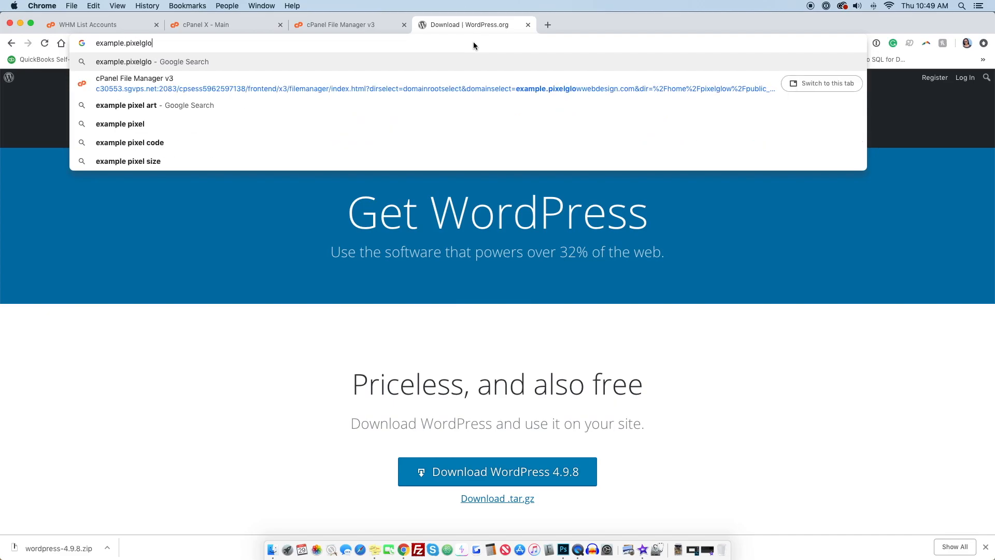
type("wwebdesign.com")
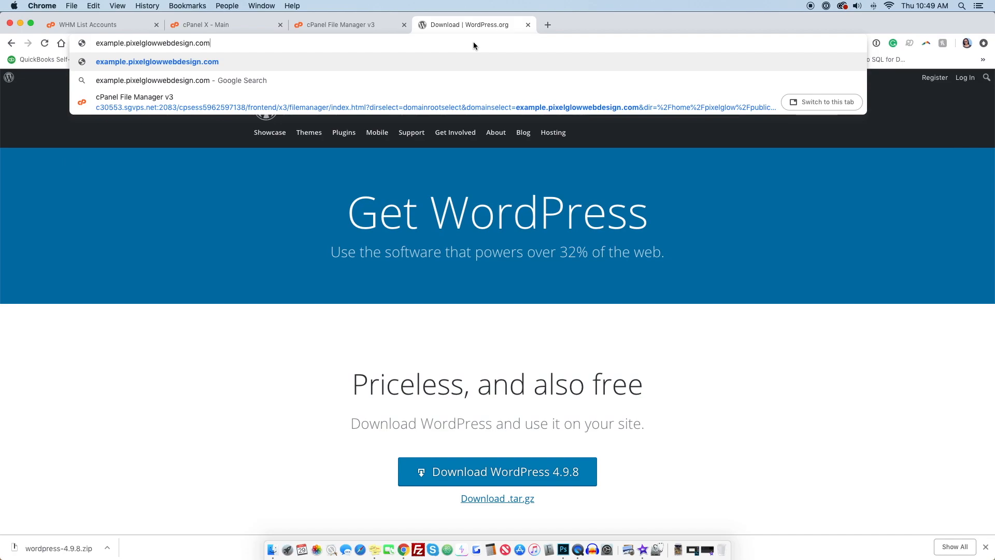
type("/")
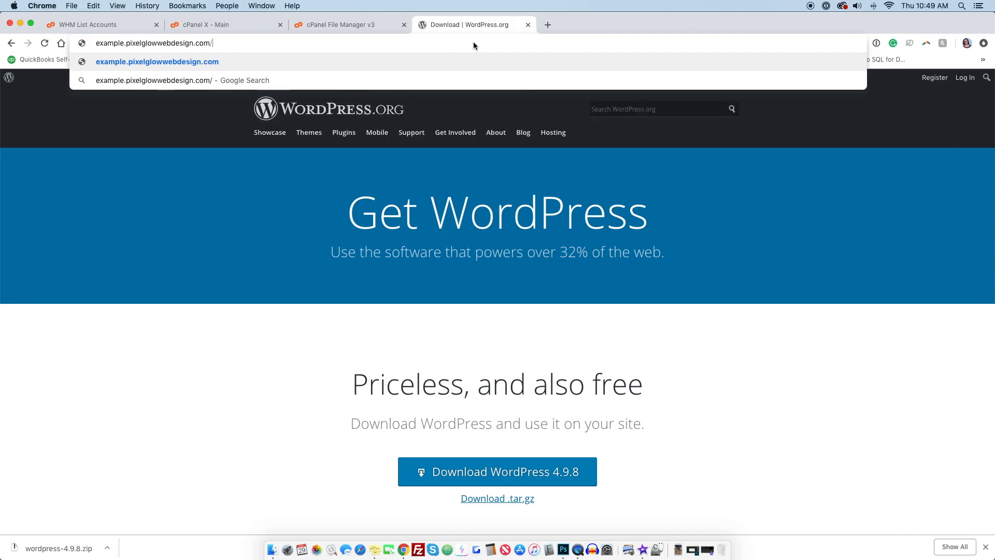
type("wp")
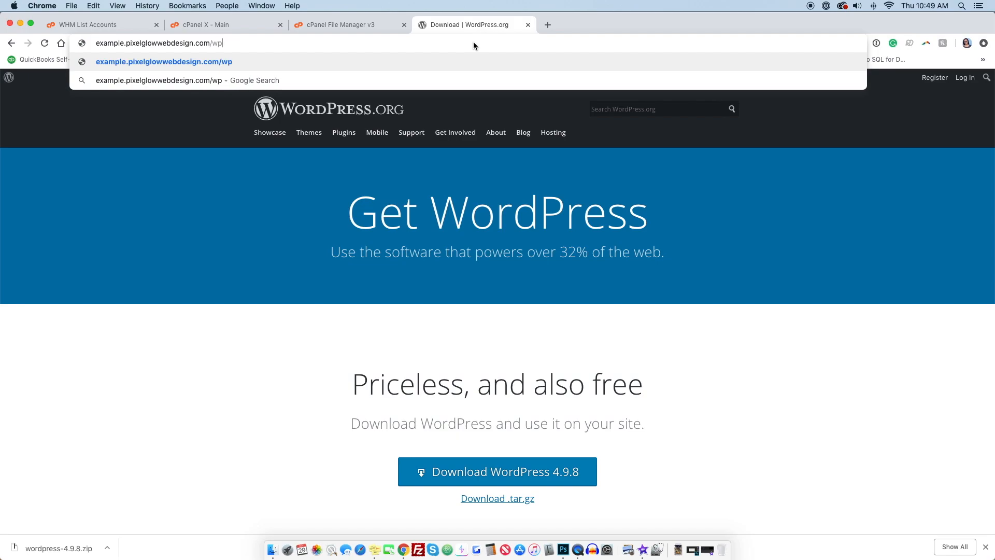
type("-")
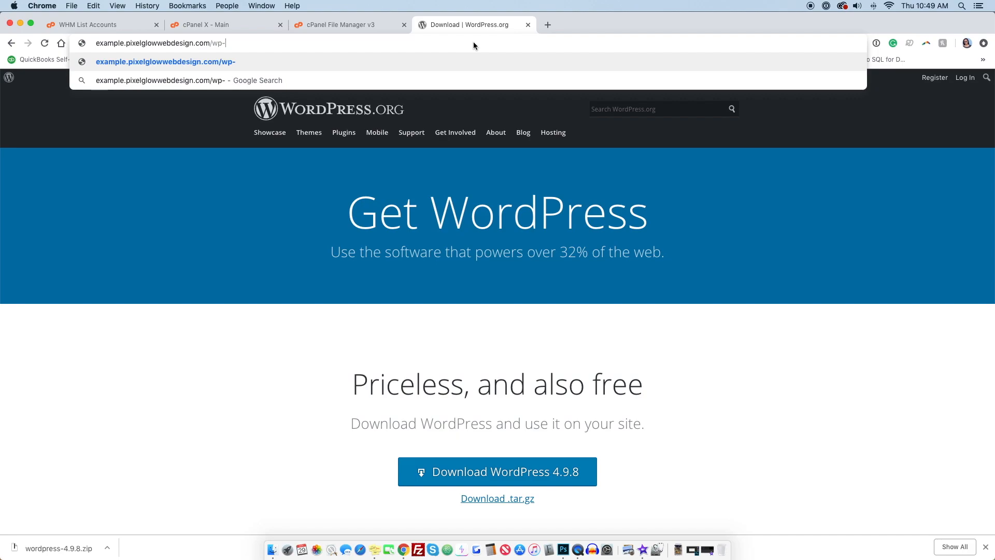
type("admin")
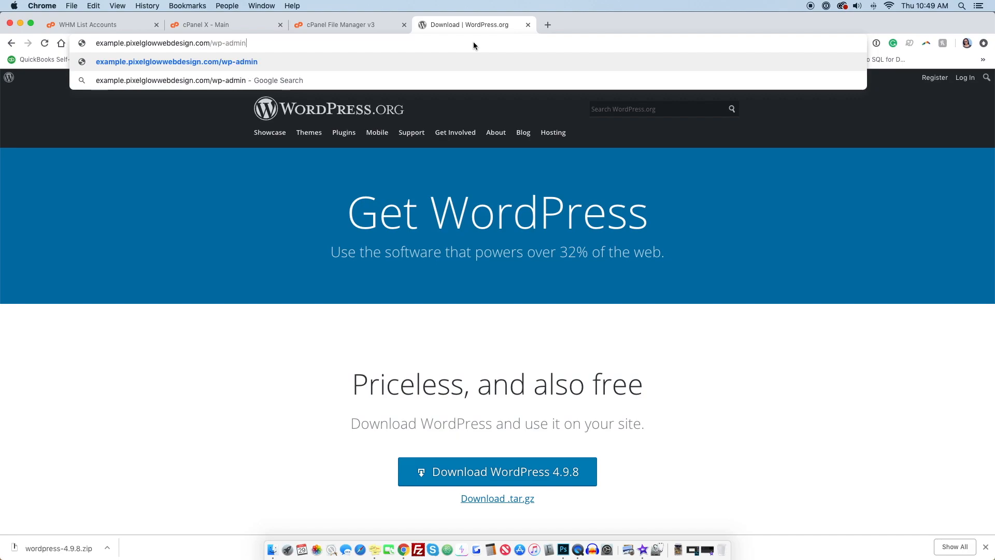
key("Return")
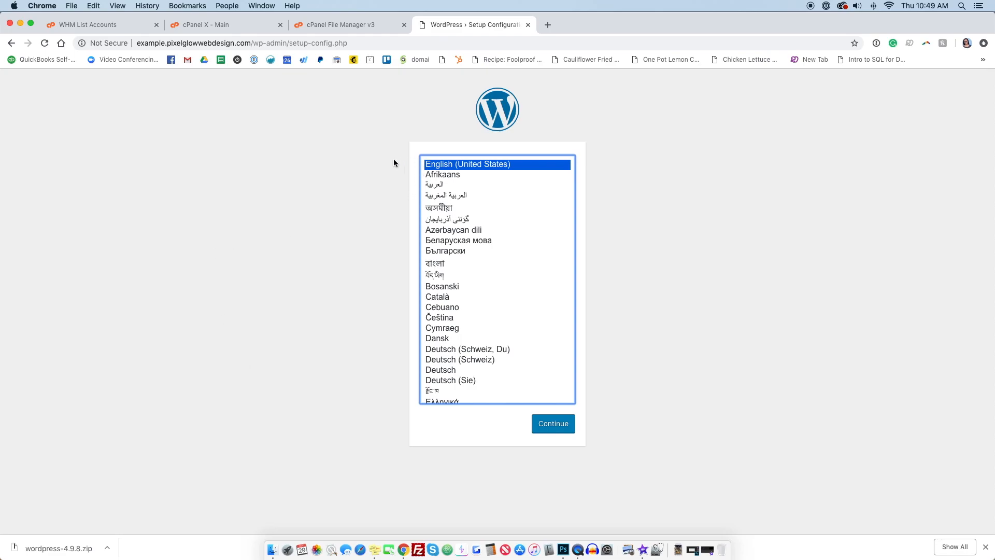
Step: Start the WordPress setup with English (United States) as the language
left_click(332, 25)
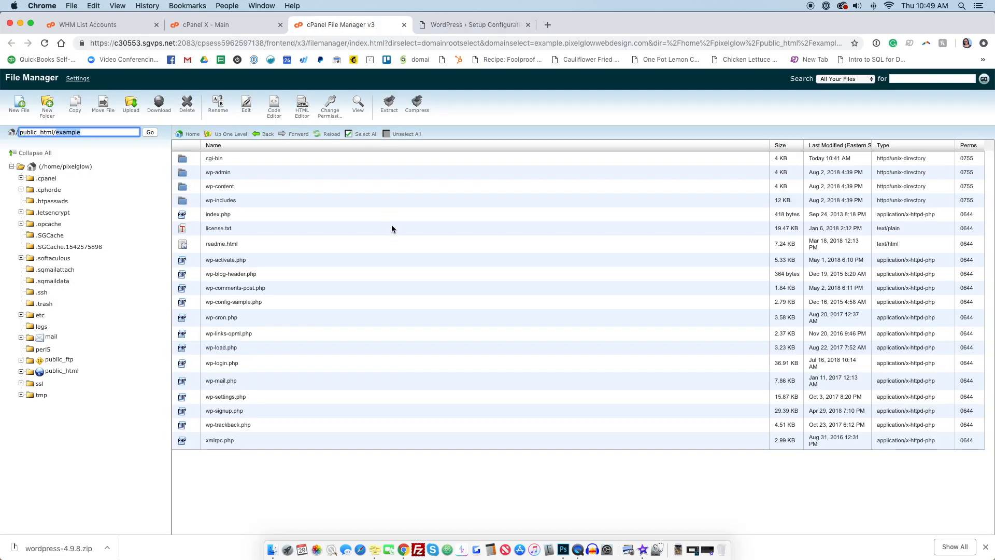
left_click(465, 26)
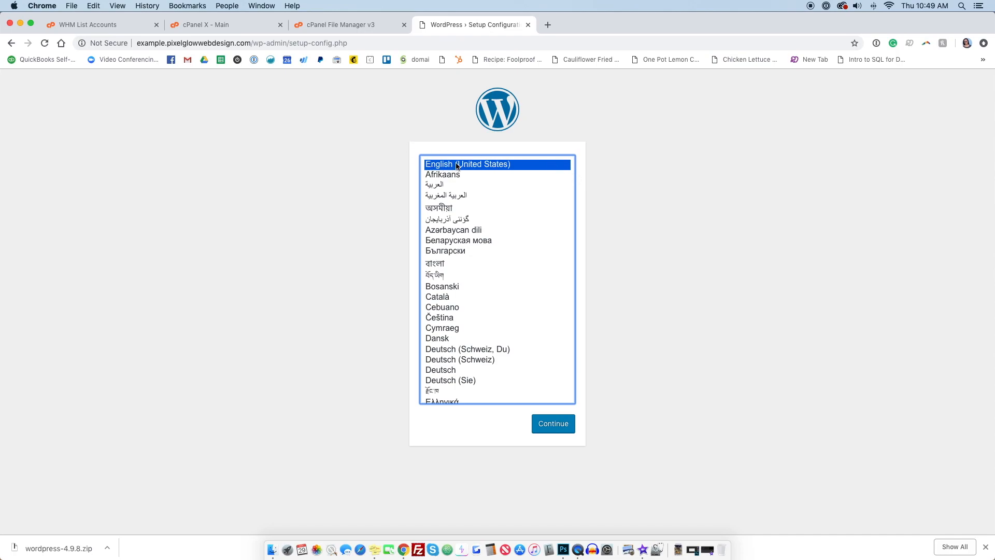
scroll(530, 263, "down", 3)
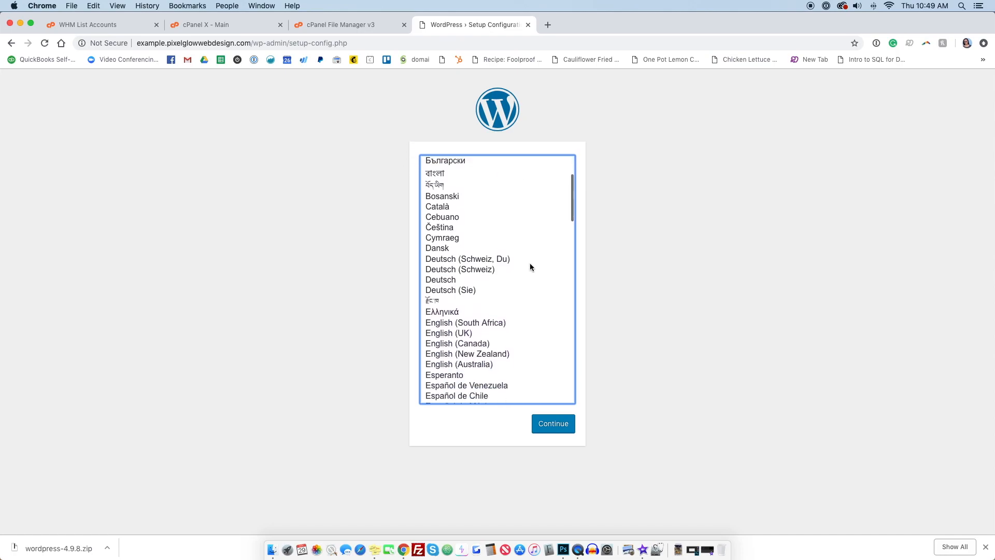
scroll(530, 262, "up", 3)
scroll(529, 262, "down", 5)
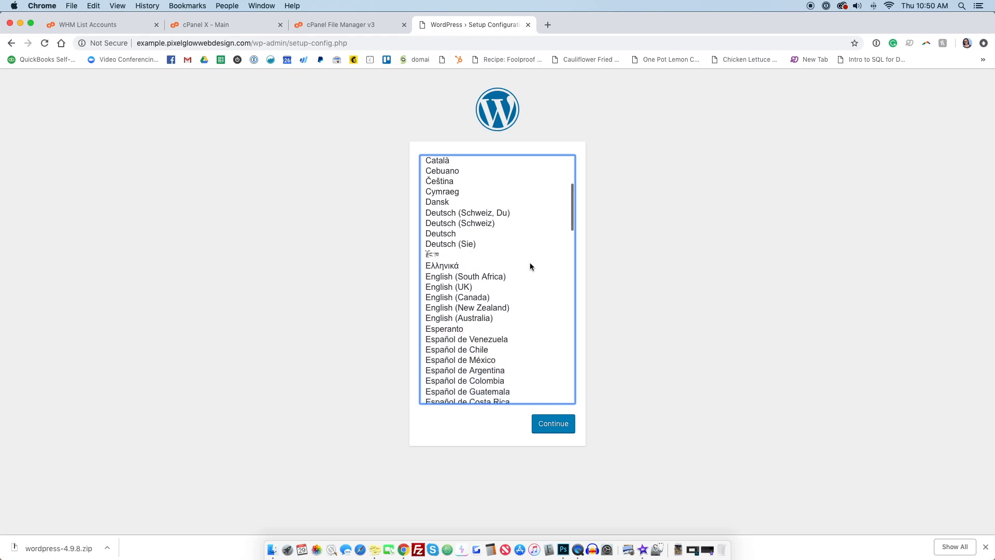
scroll(530, 262, "up", 5)
left_click(554, 431)
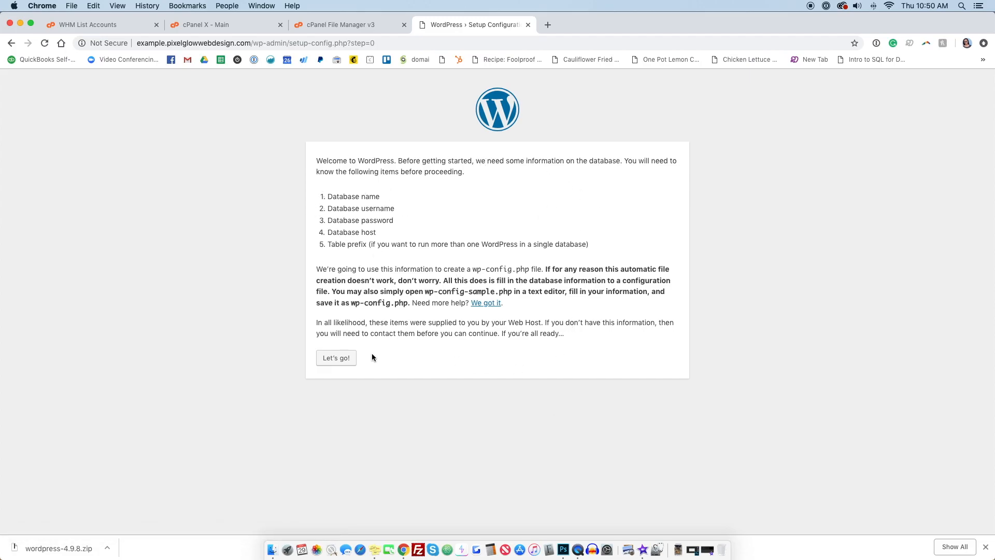
Step: Proceed to the database form and paste pixelglow_example from the sticky note as the Database Name
left_click(337, 358)
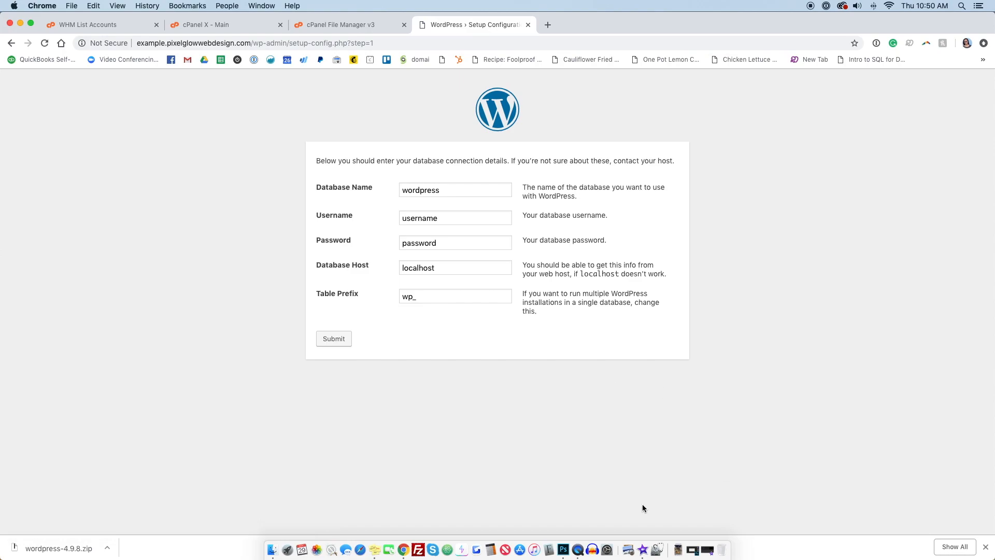
left_click(374, 549)
left_click_drag(773, 371, 715, 369)
key("super+c")
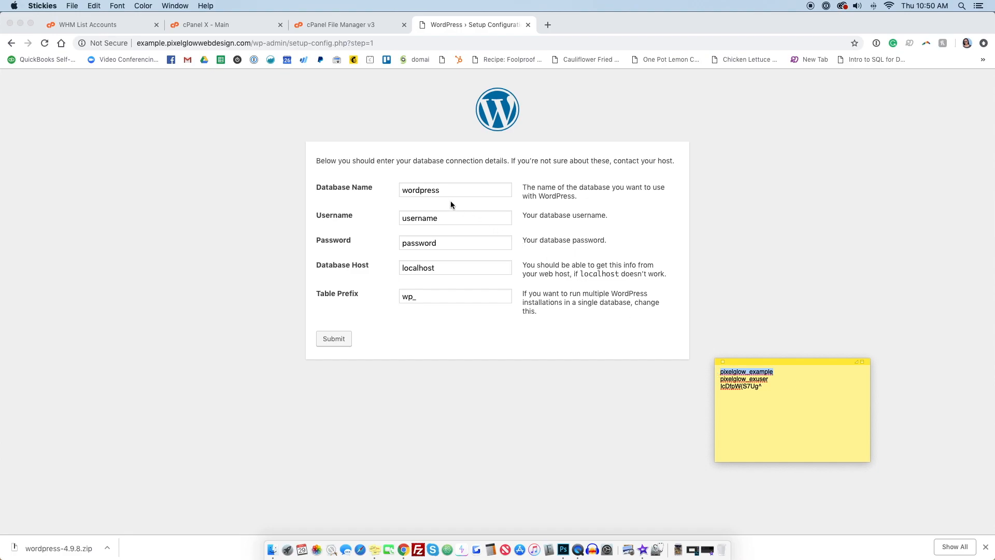
double_click(439, 190)
key("super+v")
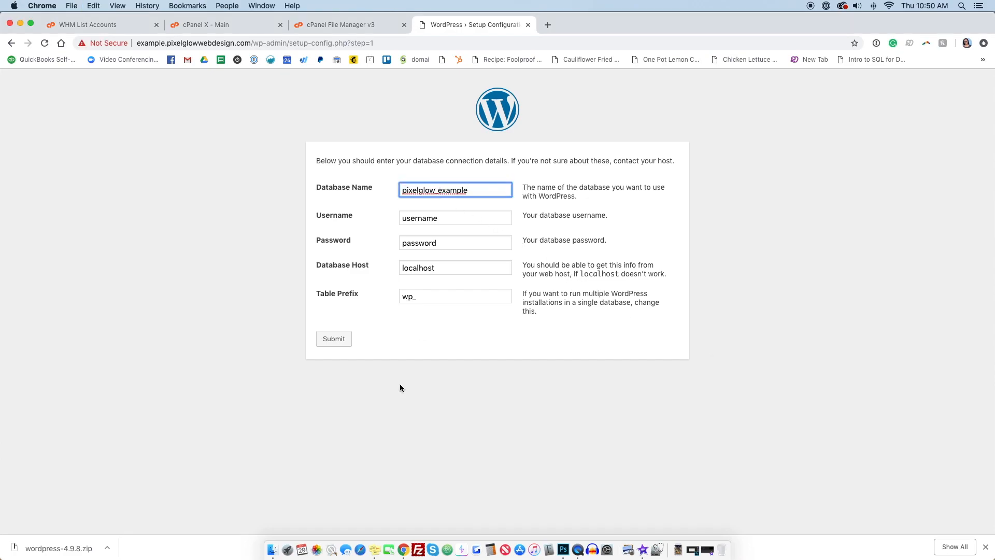
Step: Copy pixelglow_exuser from the sticky note and paste it as the database Username
left_click(374, 549)
left_click_drag(774, 379, 712, 382)
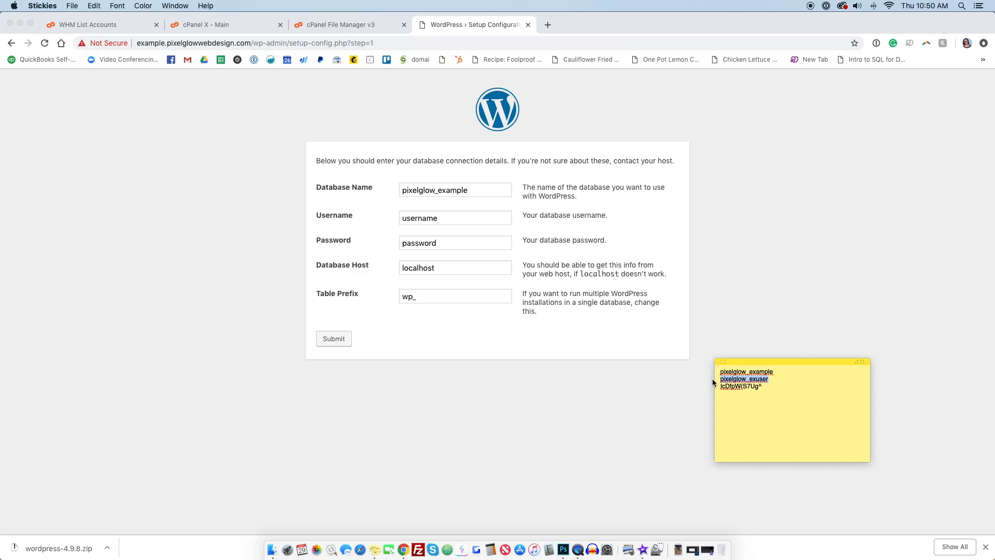
key("super+c")
double_click(434, 218)
key("super+v")
Step: Paste the database password from the sticky note into the Password field and submit the form
left_click(374, 549)
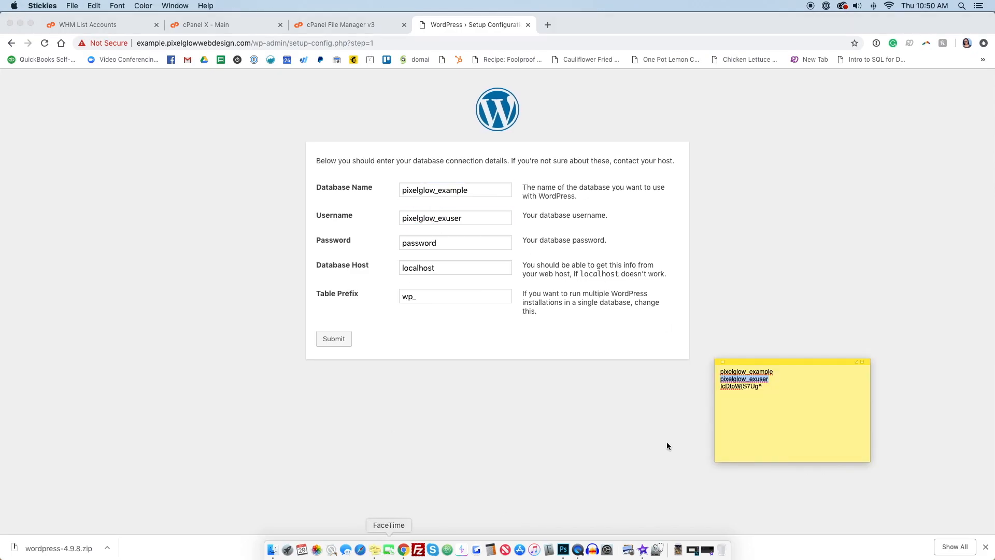
left_click_drag(774, 390, 718, 387)
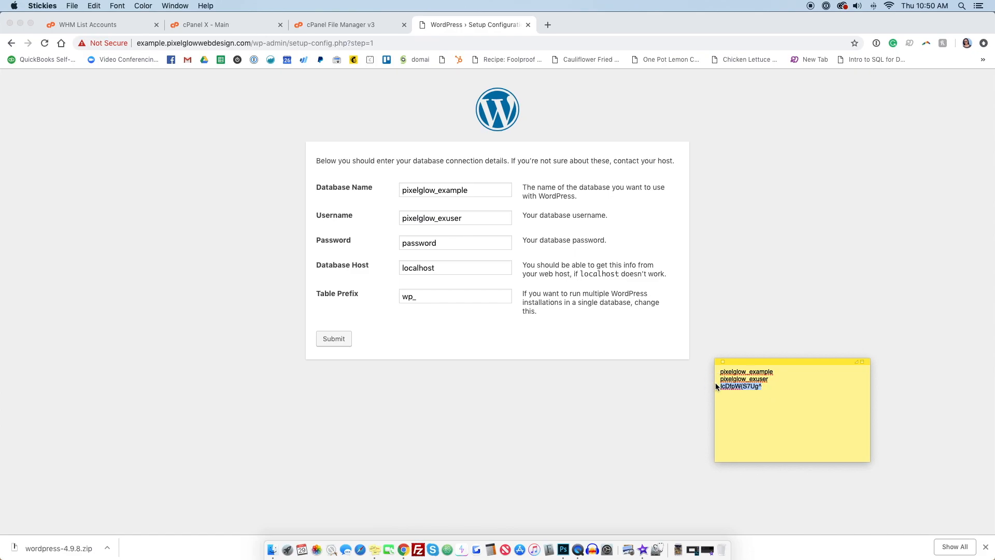
left_click(462, 243)
double_click(462, 242)
key("super+v")
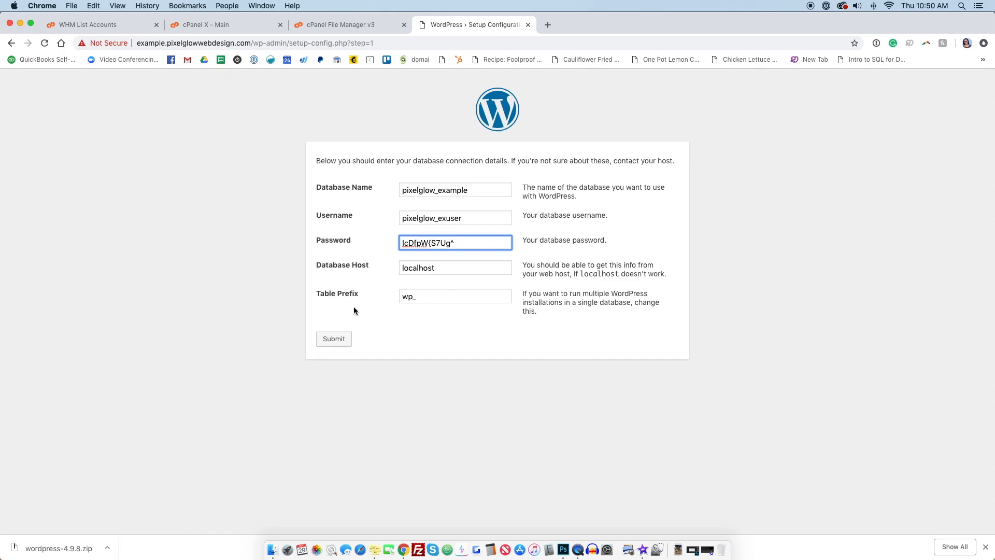
left_click(332, 340)
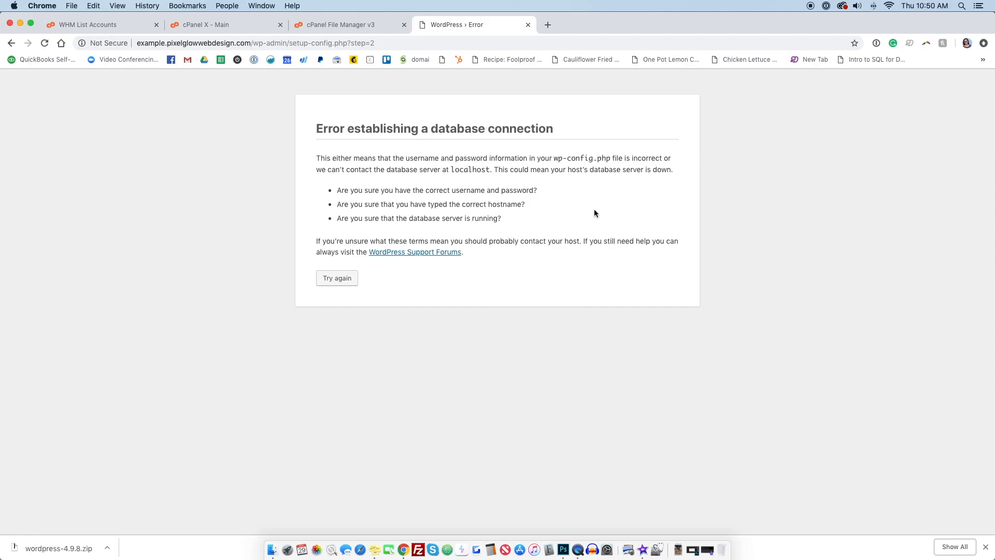
Step: Return to the connection form and paste the database password from the sticky note again
left_click(337, 279)
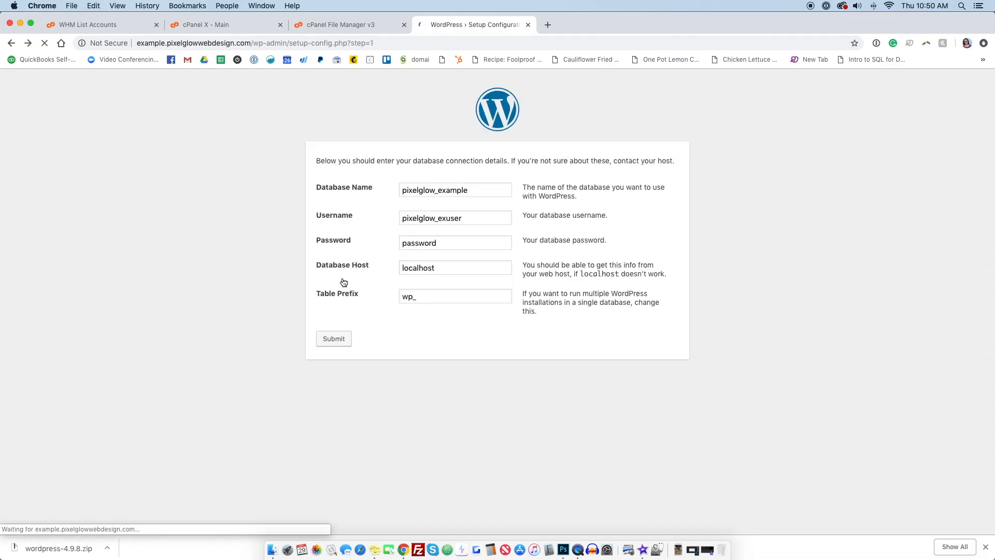
left_click(374, 549)
left_click_drag(759, 386, 712, 386)
key("super+c")
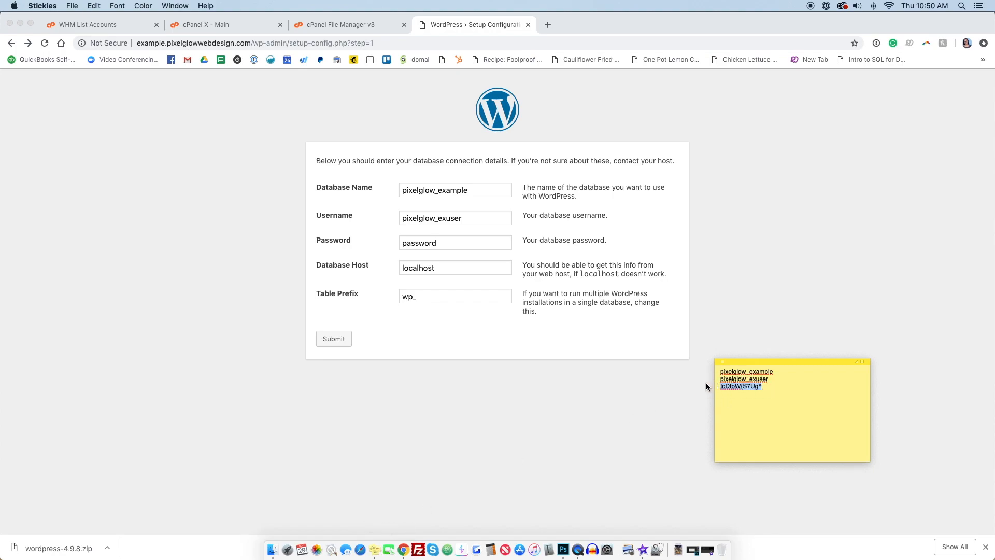
double_click(443, 244)
key("super+v")
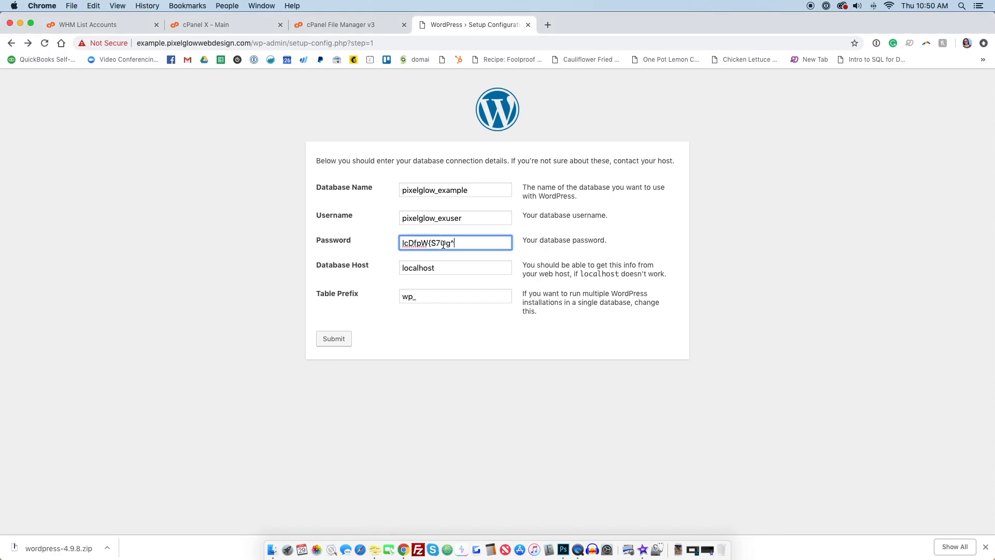
left_click(375, 549)
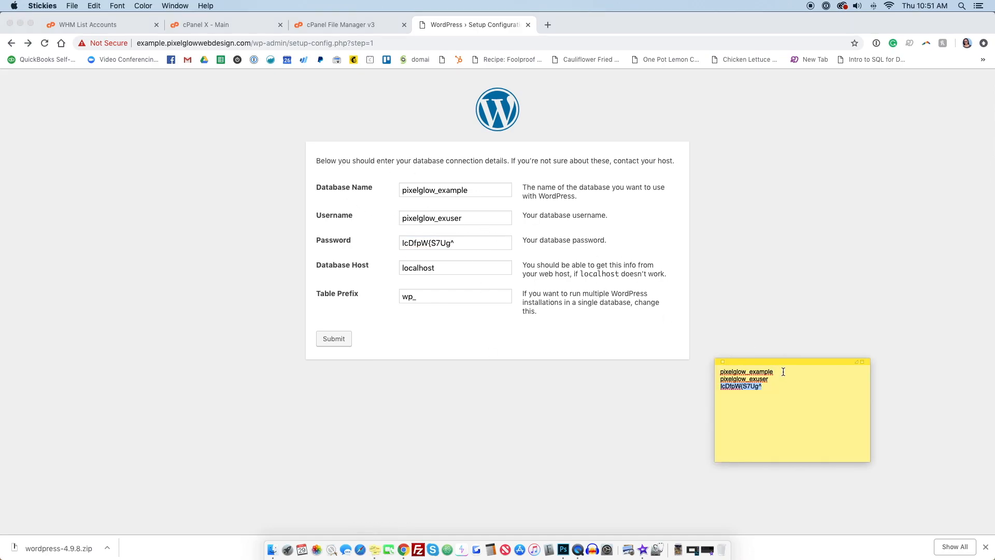
Step: Open MySQL Databases in cPanel and compare the listed database and user names with the sticky note
left_click(225, 24)
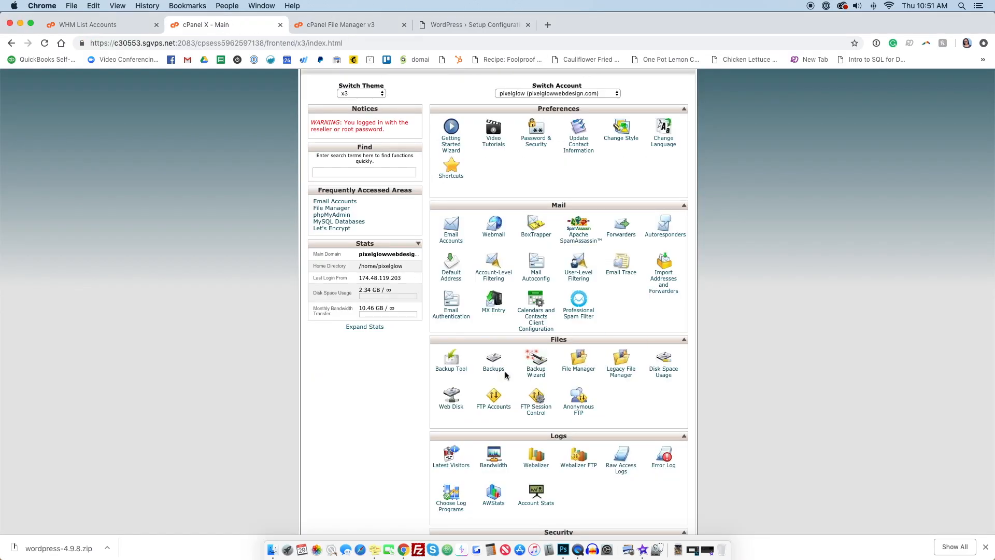
scroll(496, 475, "down", 5)
scroll(496, 471, "down", 9)
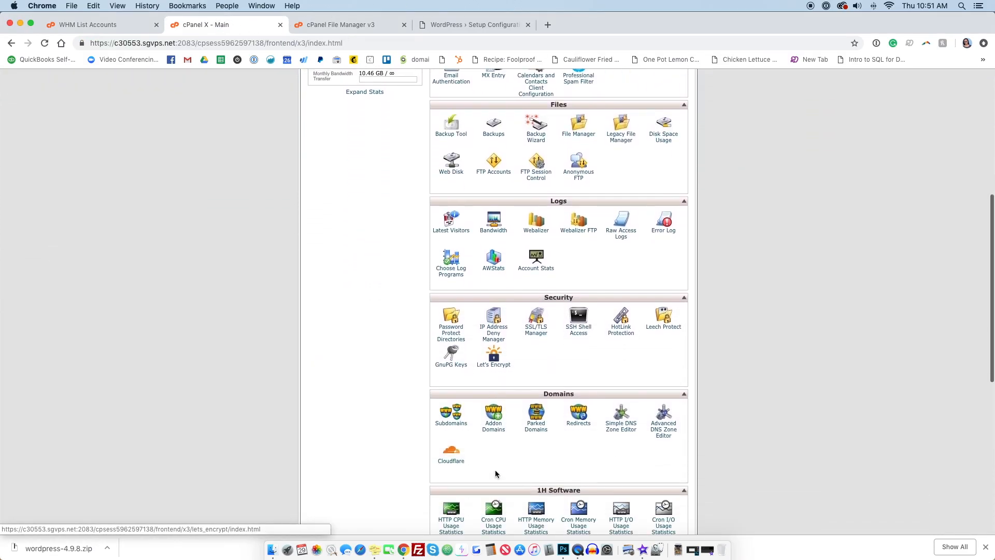
left_click(458, 463)
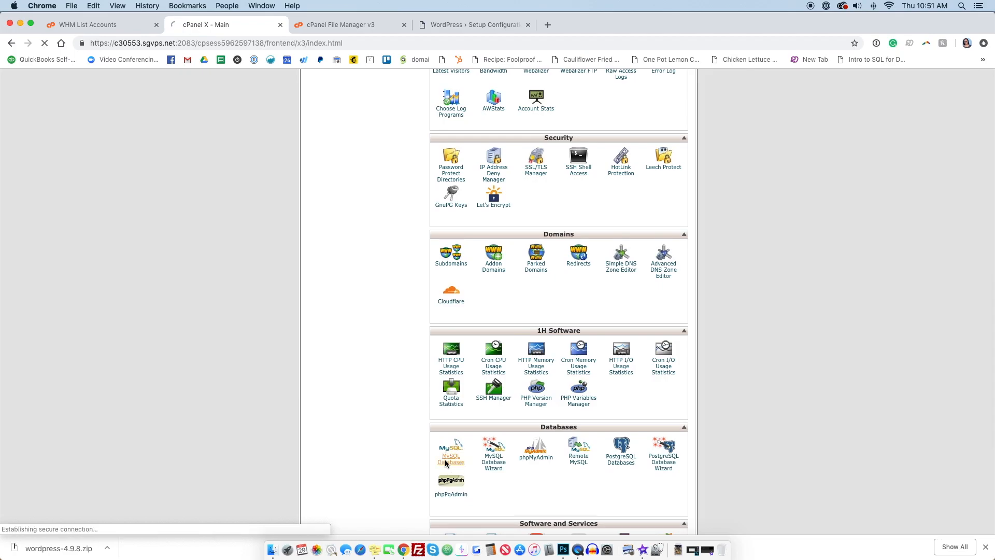
left_click(377, 551)
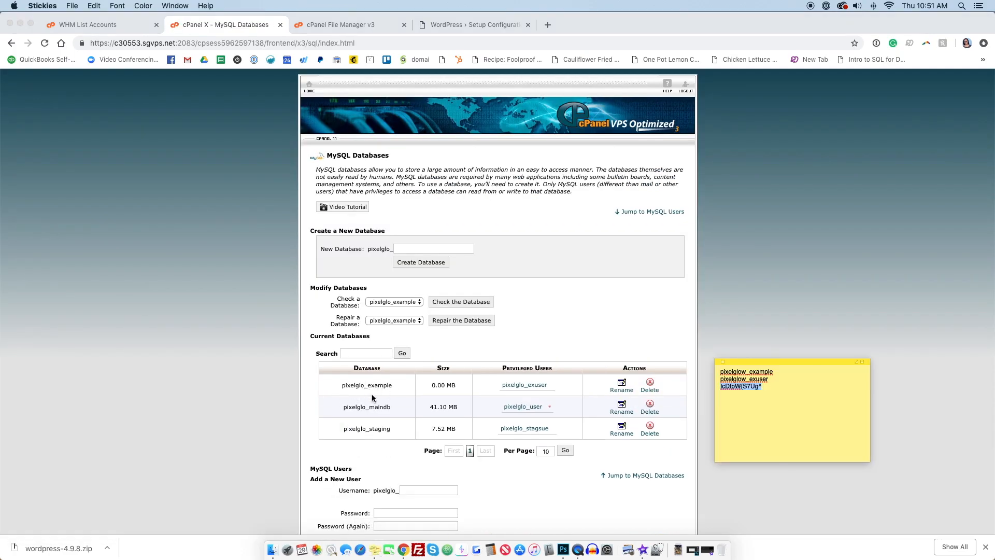
scroll(372, 398, "down", 2)
left_click(364, 327)
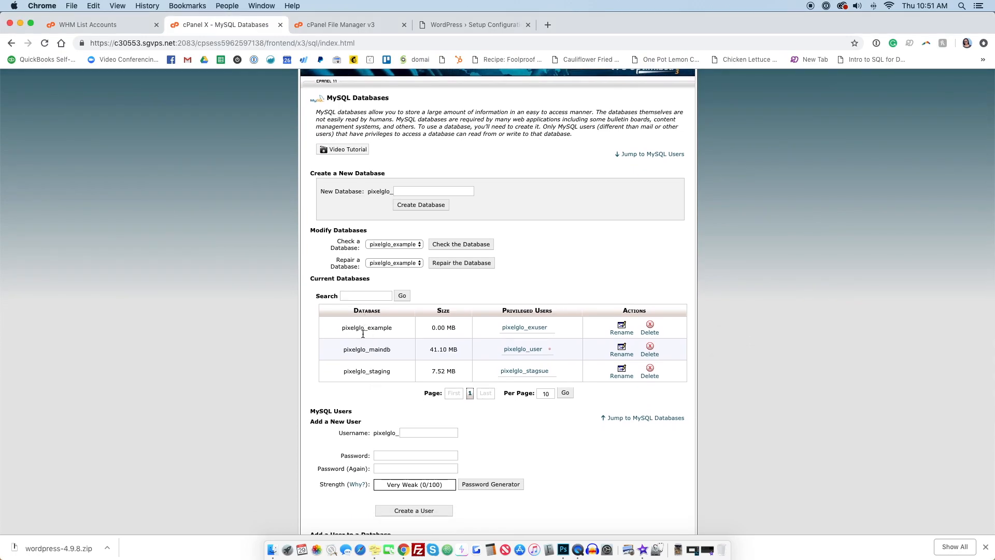
Step: Correct the database and user names in the sticky note by removing the extra "w" from pixelglow
left_click(382, 552)
left_click_drag(745, 371, 741, 371)
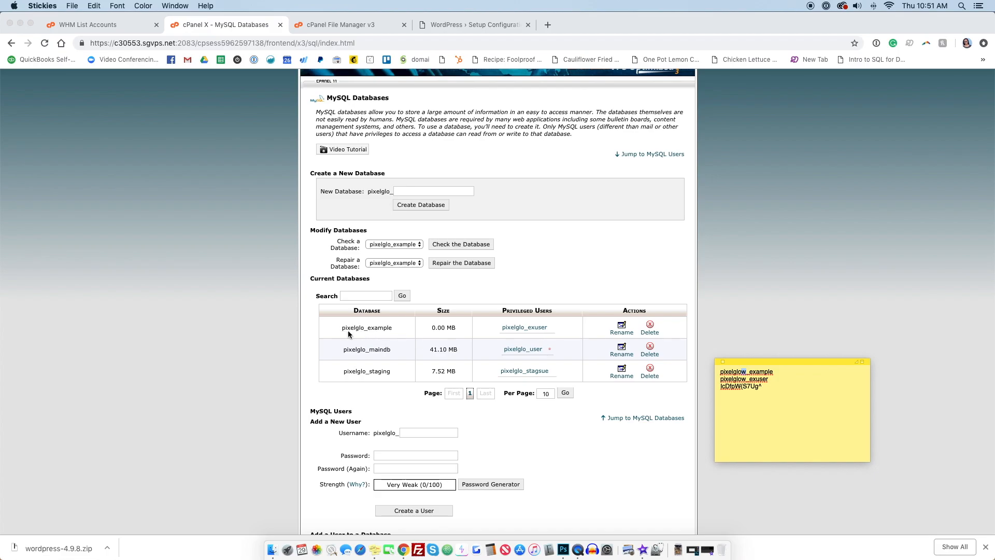
key("BackSpace")
left_click(746, 379)
key("BackSpace")
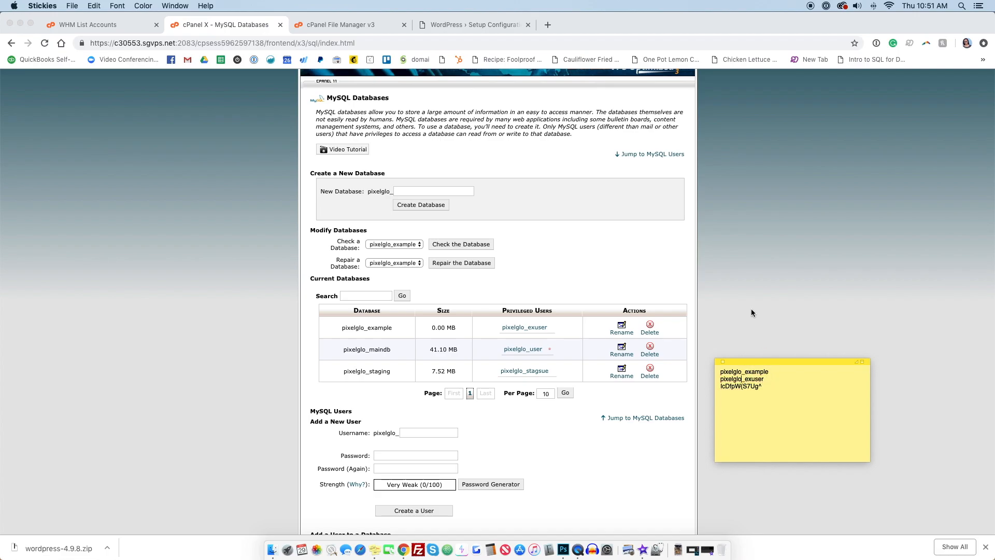
Step: Correct the connection form's database username to pixelglo_exuser and submit the database connection details
left_click(508, 26)
double_click(462, 195)
key("super+v")
left_click(433, 218)
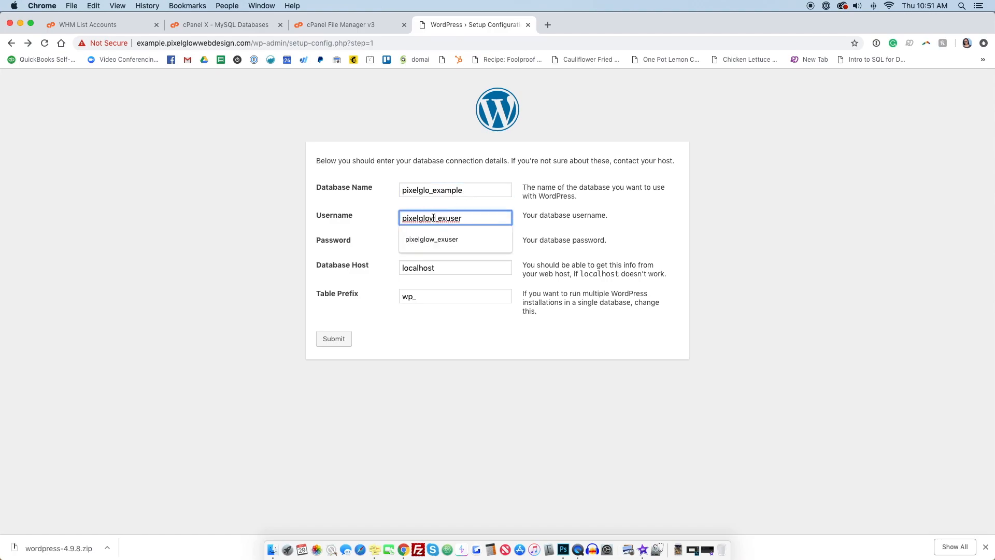
key("BackSpace")
left_click(338, 341)
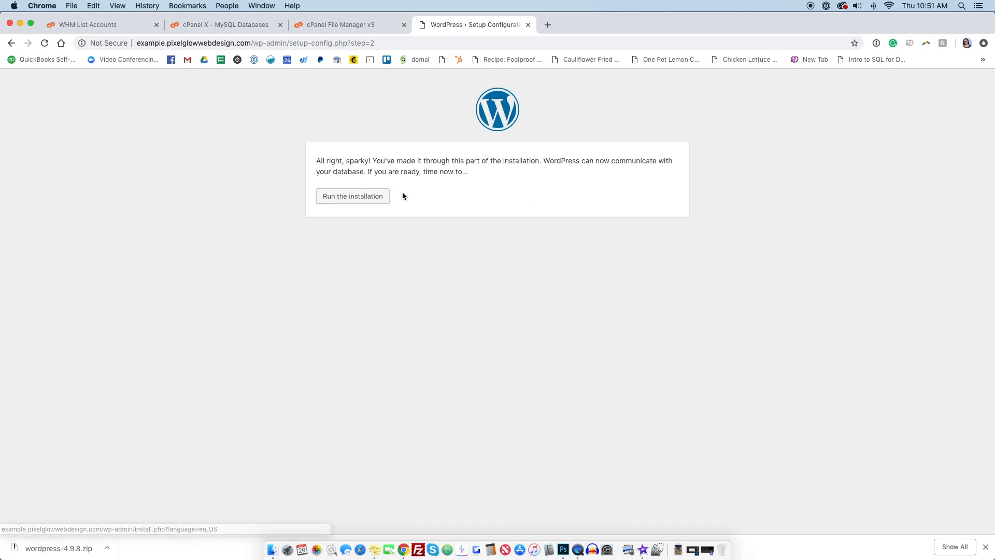
Step: Run the WordPress installation and enter An Example Site as the site title
left_click(355, 200)
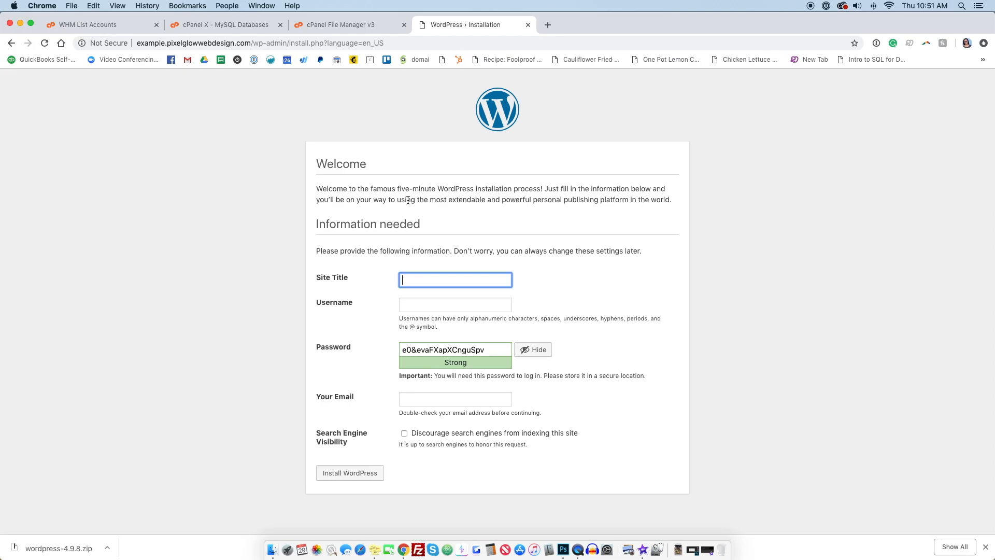
type("An Example Site")
Step: Enter the administrator account's username
left_click(461, 305)
type("adminn")
key("BackSpace")
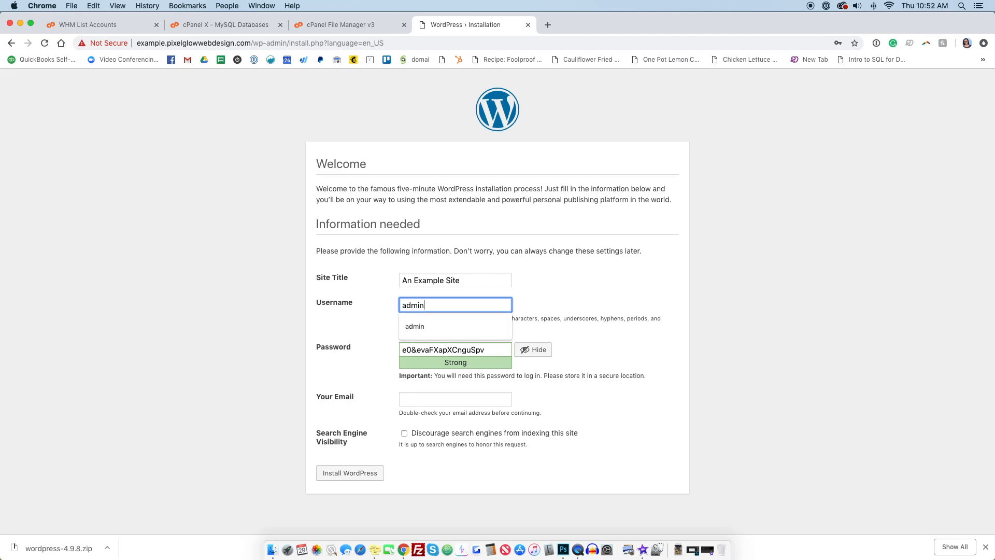
key("BackSpace")
key("BackSpace")
key("BackSpace")
key("BackSpace")
key("BackSpace")
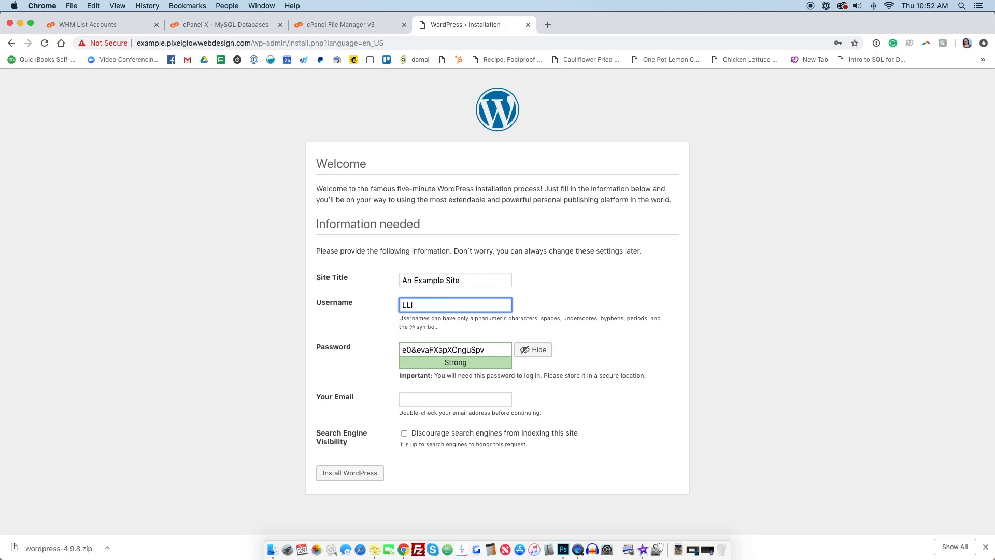
type("allie")
Step: Copy the generated administrator password and record it with the username in the sticky note
left_click(376, 548)
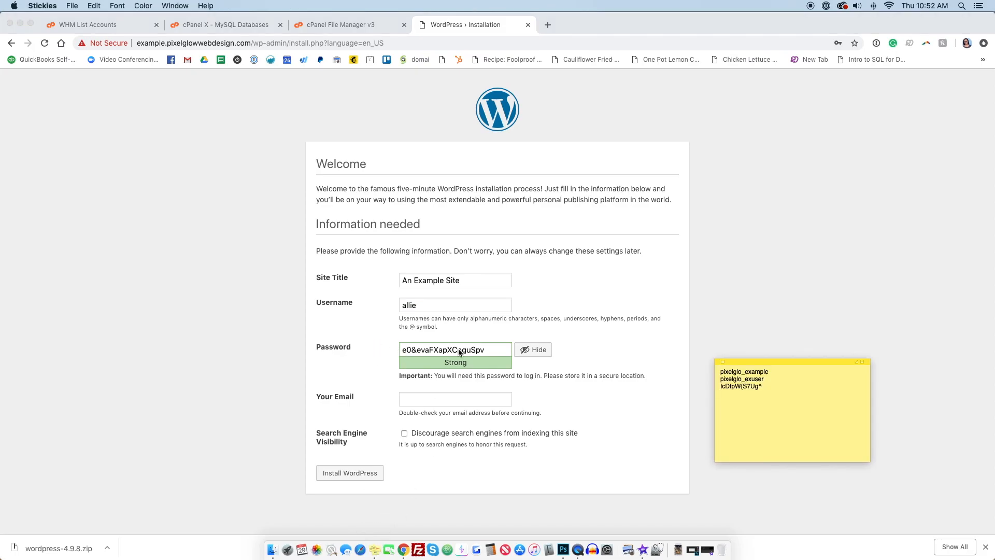
key("Return")
key("super+Tab")
double_click(482, 350)
left_click(482, 350)
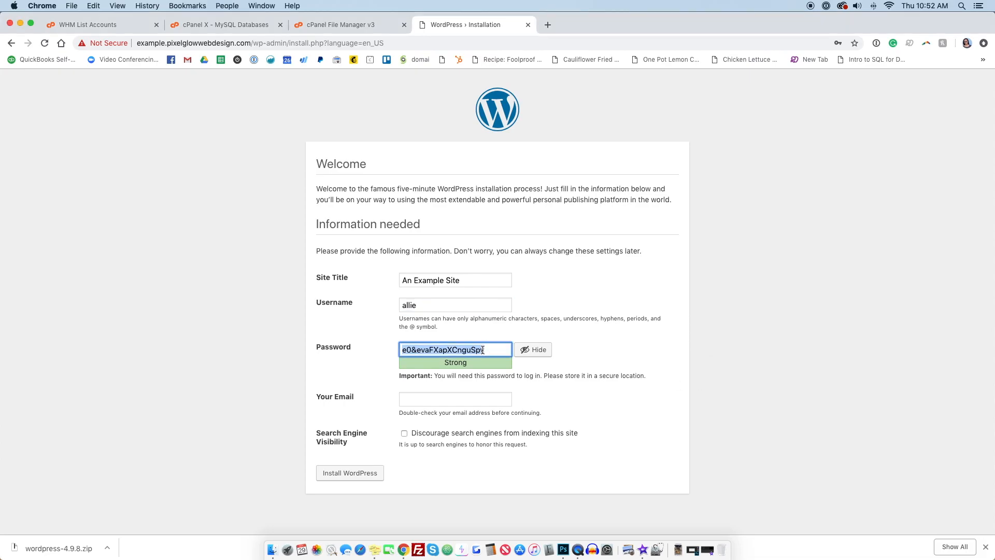
left_click(375, 549)
key("Return")
key("super+v")
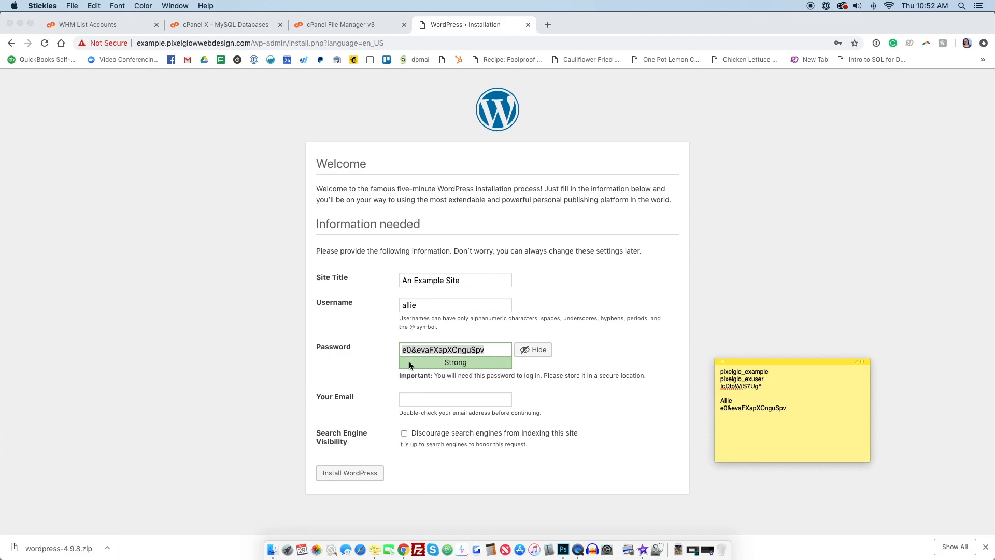
Step: Fill in the site's contact e-mail from the autofill suggestions and enable discouraging search engines from indexing
left_click(426, 396)
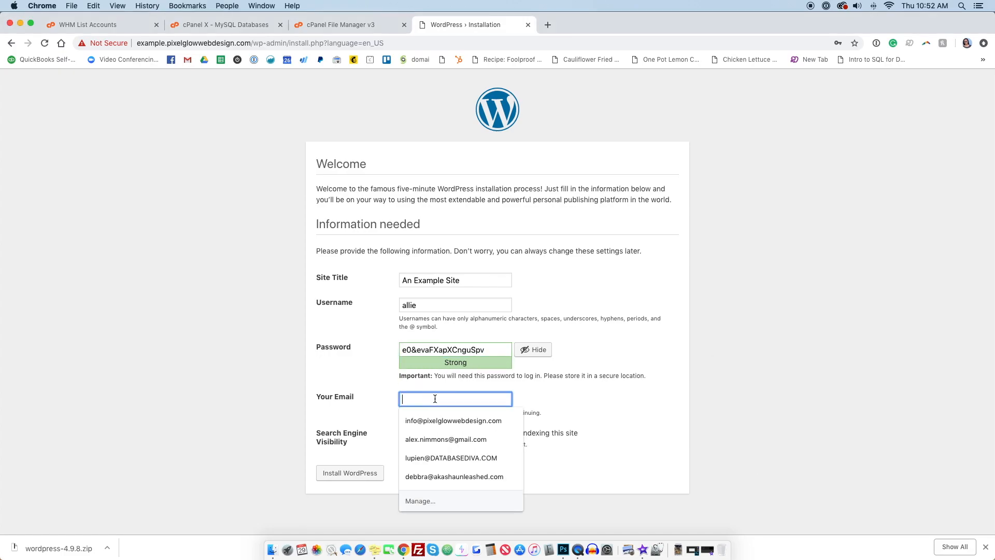
left_click(441, 420)
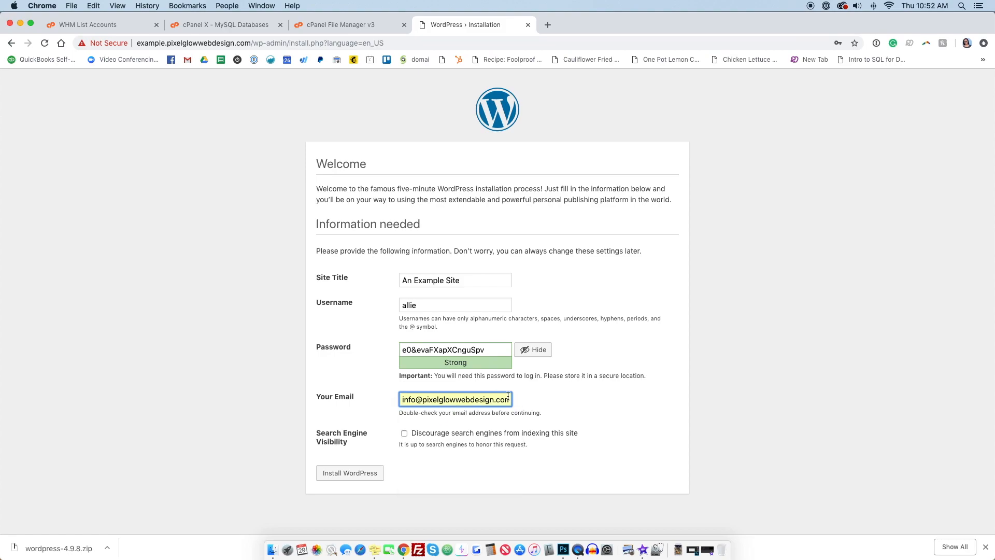
left_click(405, 435)
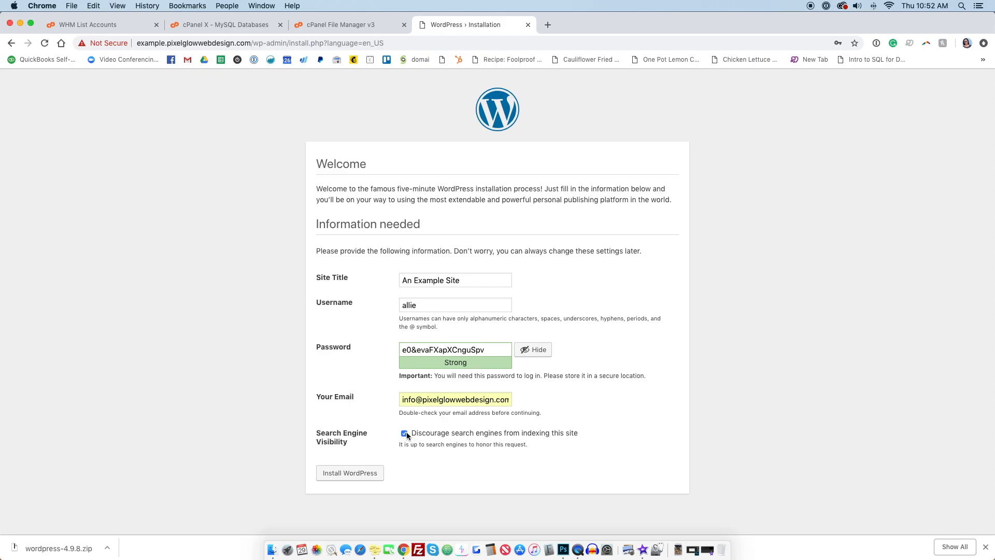
Step: Install WordPress, declining the password manager's save prompt, and continue to the login page
left_click(346, 472)
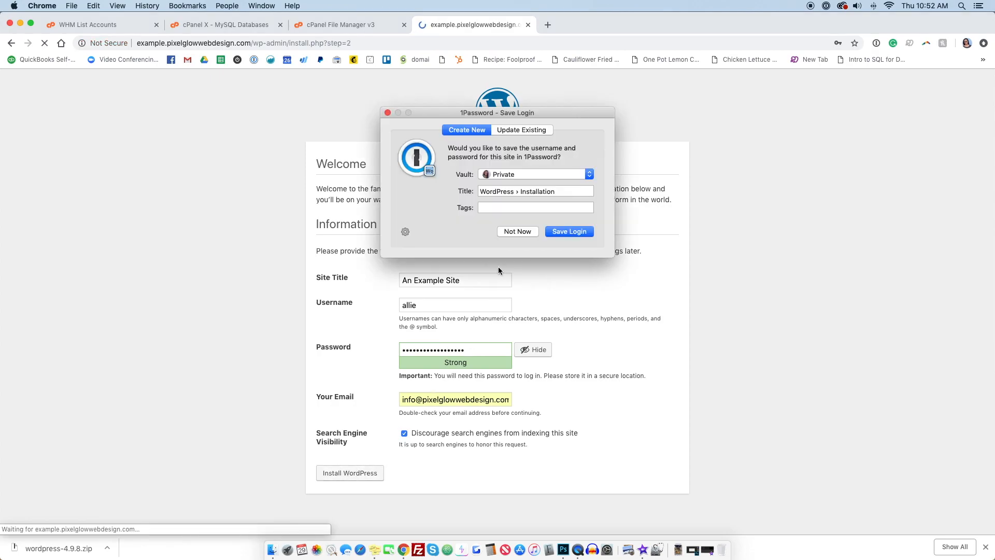
left_click(507, 233)
left_click(333, 281)
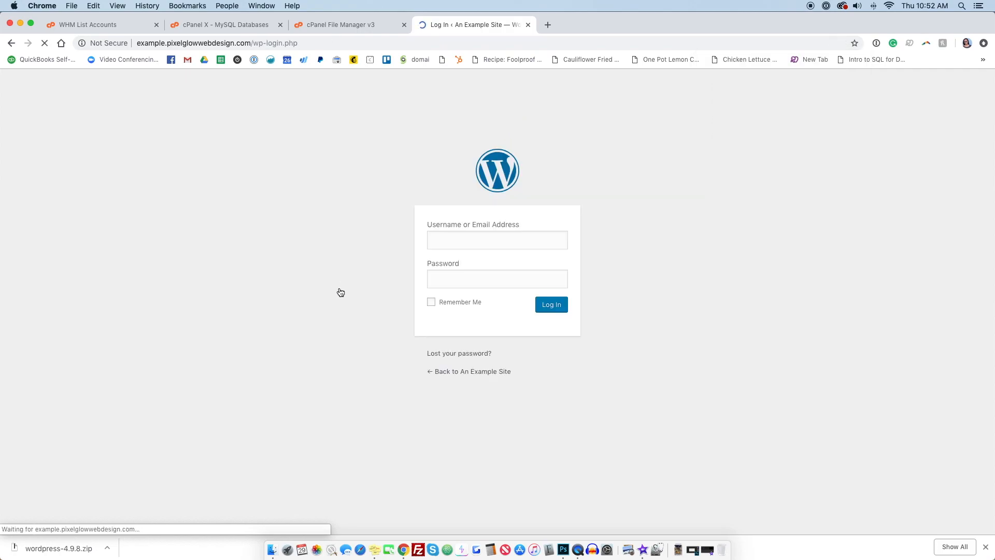
Step: Log in with the administrator username and the password from the sticky note, with Remember Me, dismissing both save-password prompts
type("allie")
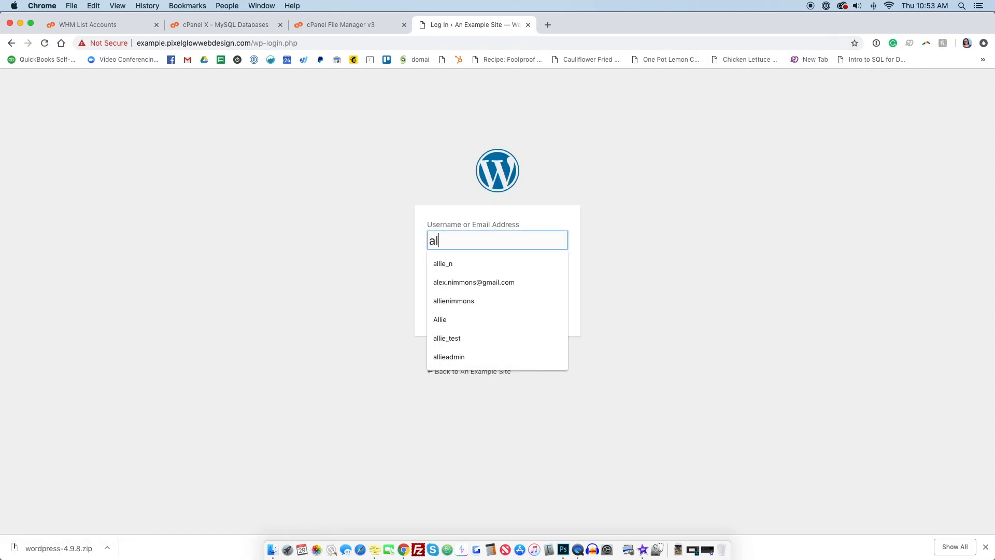
left_click(374, 550)
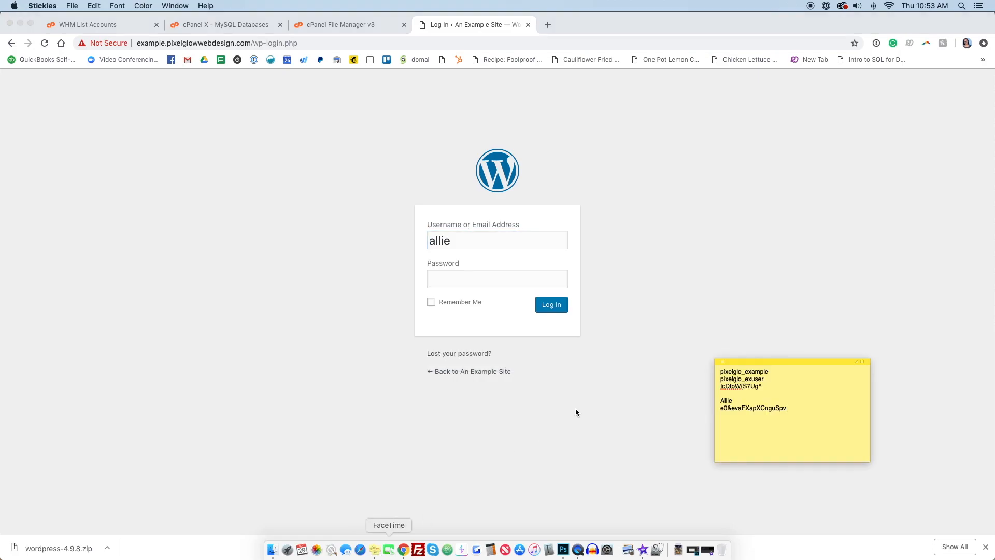
double_click(756, 406)
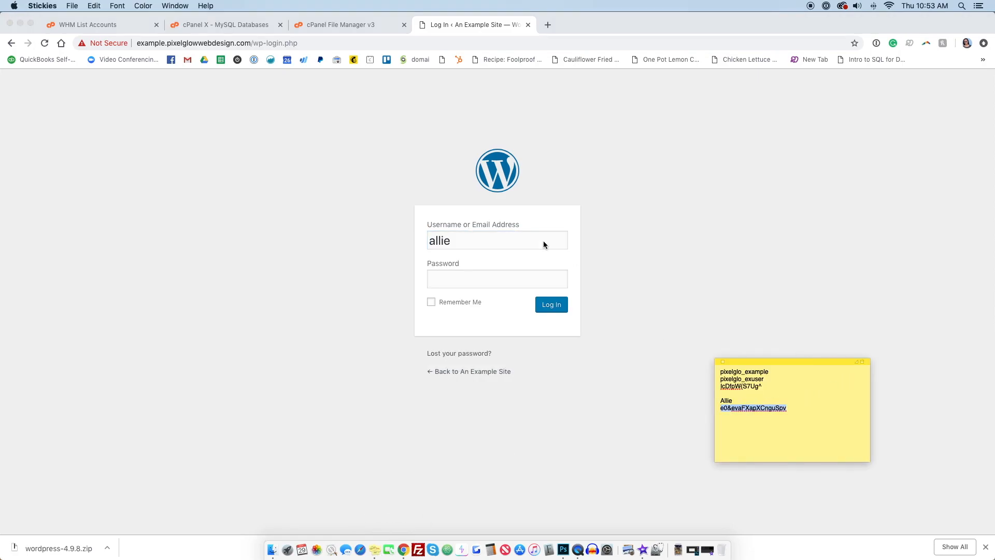
left_click(454, 275)
left_click(473, 277)
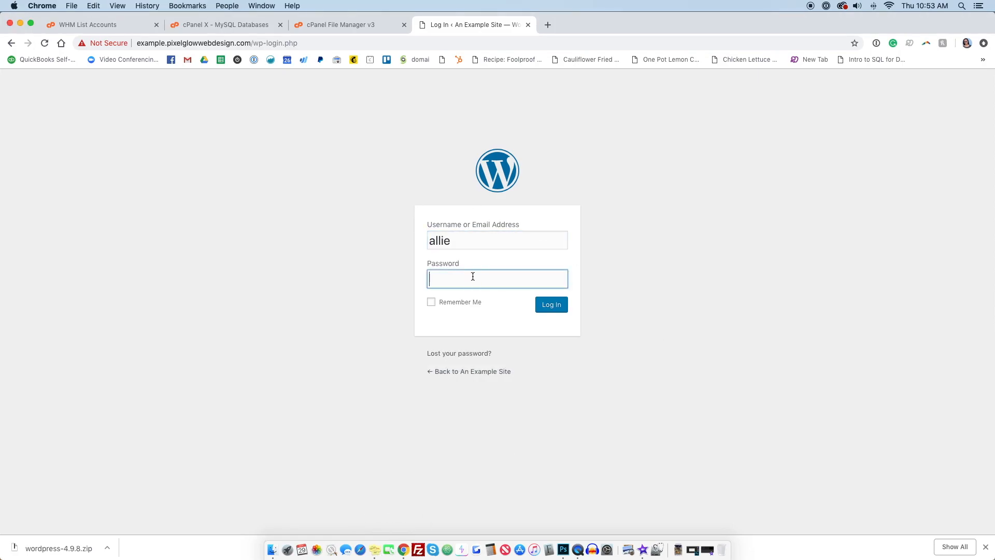
left_click(432, 302)
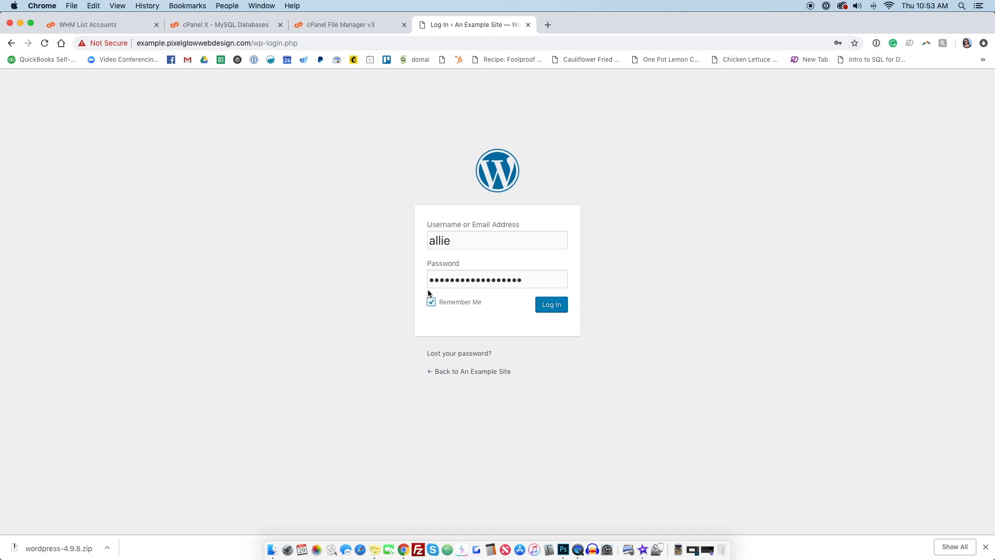
left_click(557, 308)
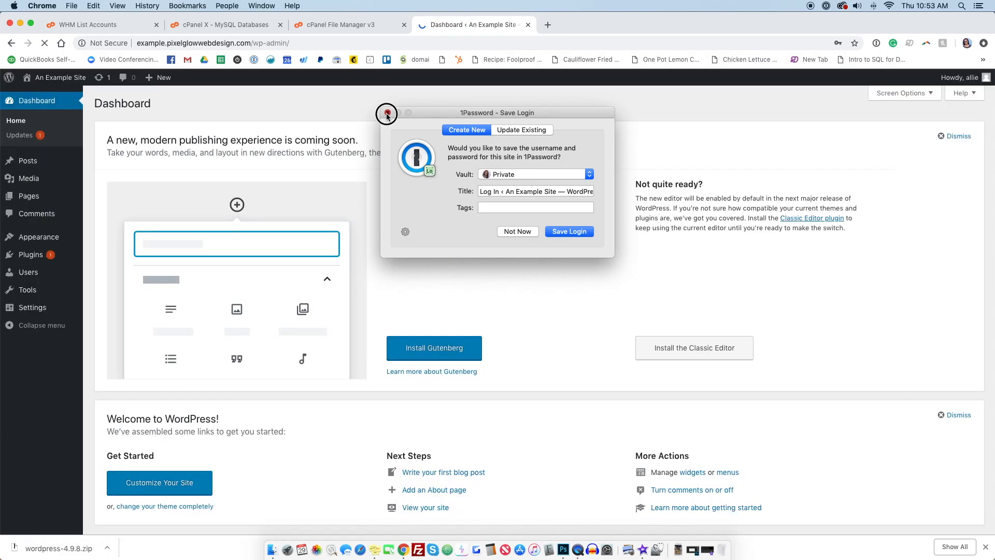
left_click(387, 112)
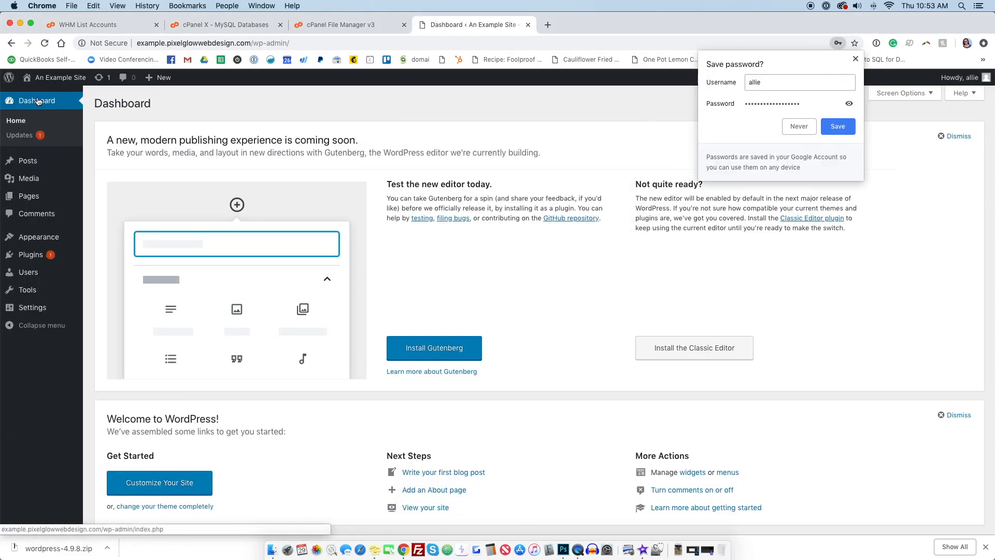
left_click(855, 59)
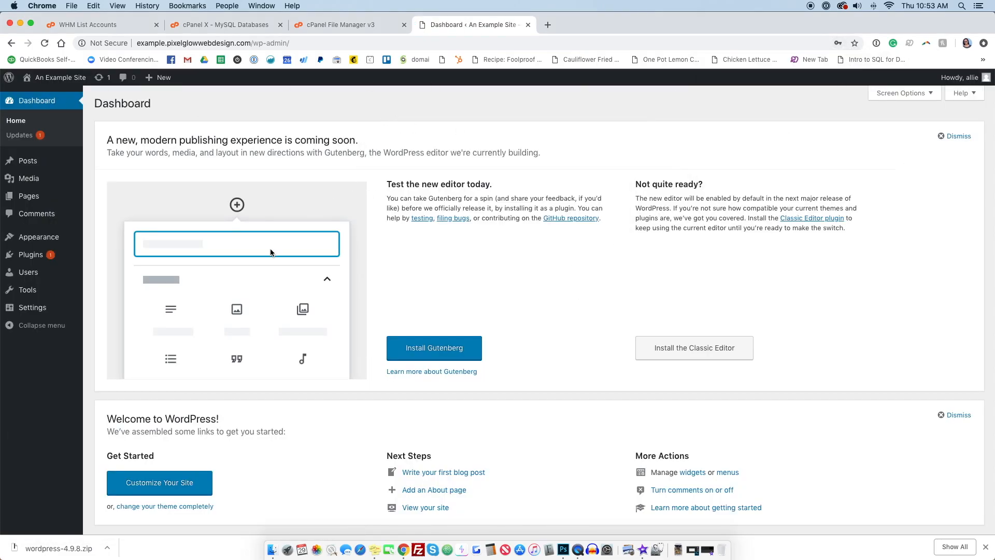